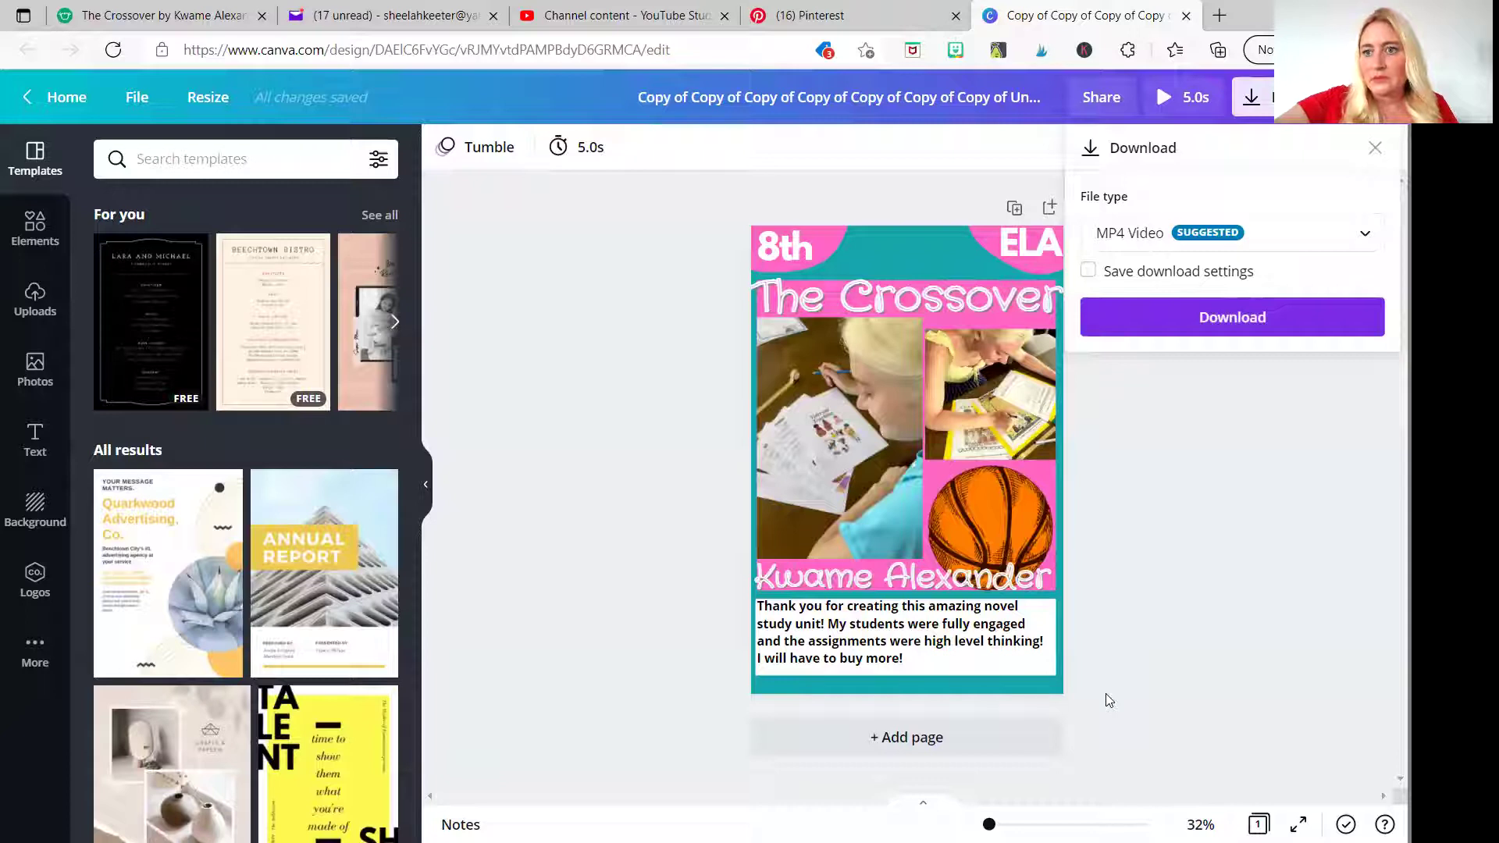
# - Download the Crossover review graphic as a PNG, then switch to the Pinterest tab
pyautogui.click(1230, 232)
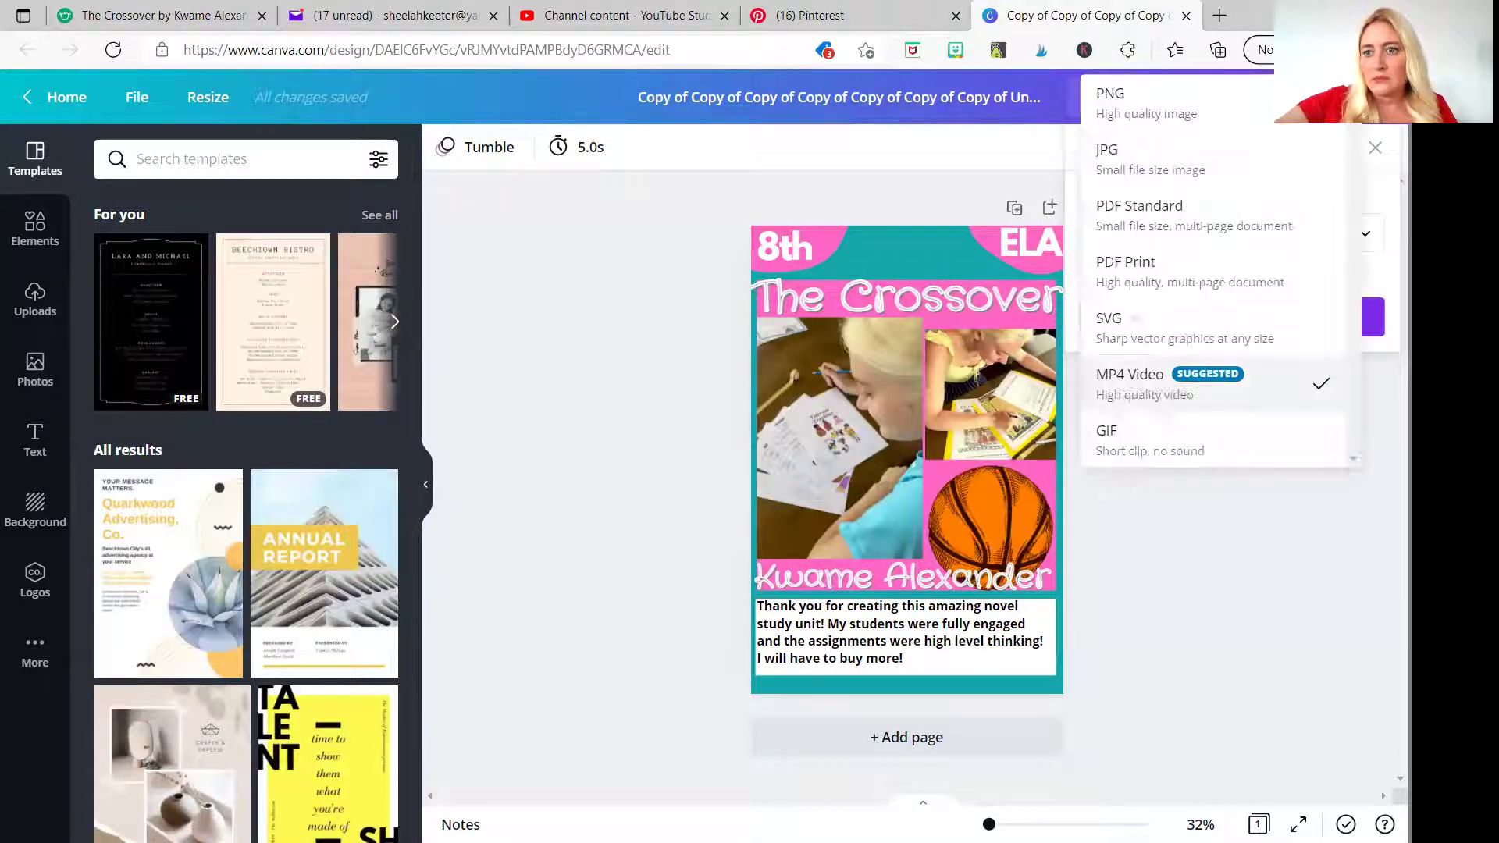
pyautogui.click(1146, 103)
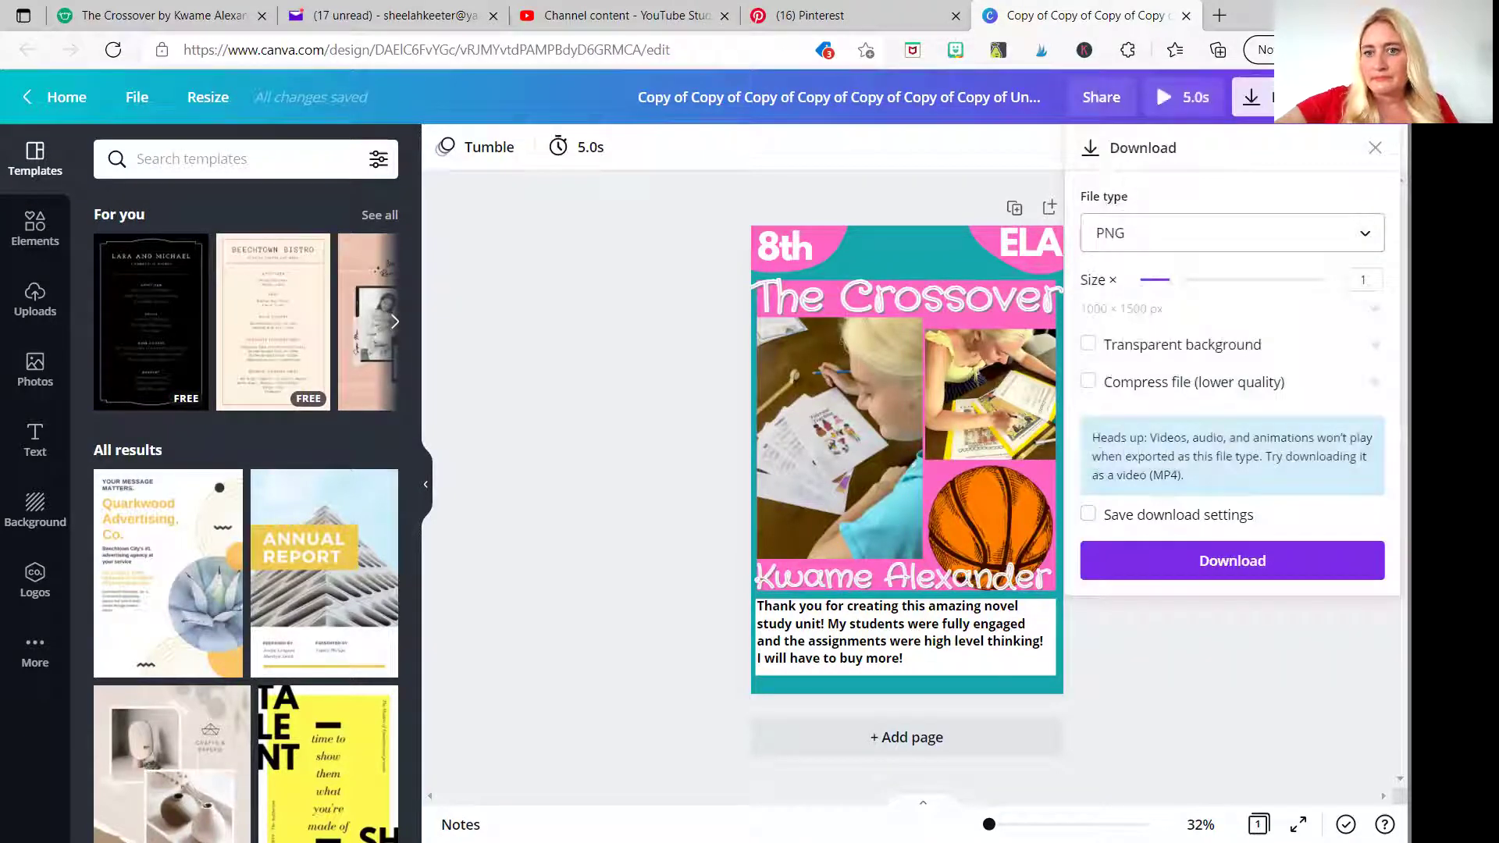
pyautogui.click(1232, 561)
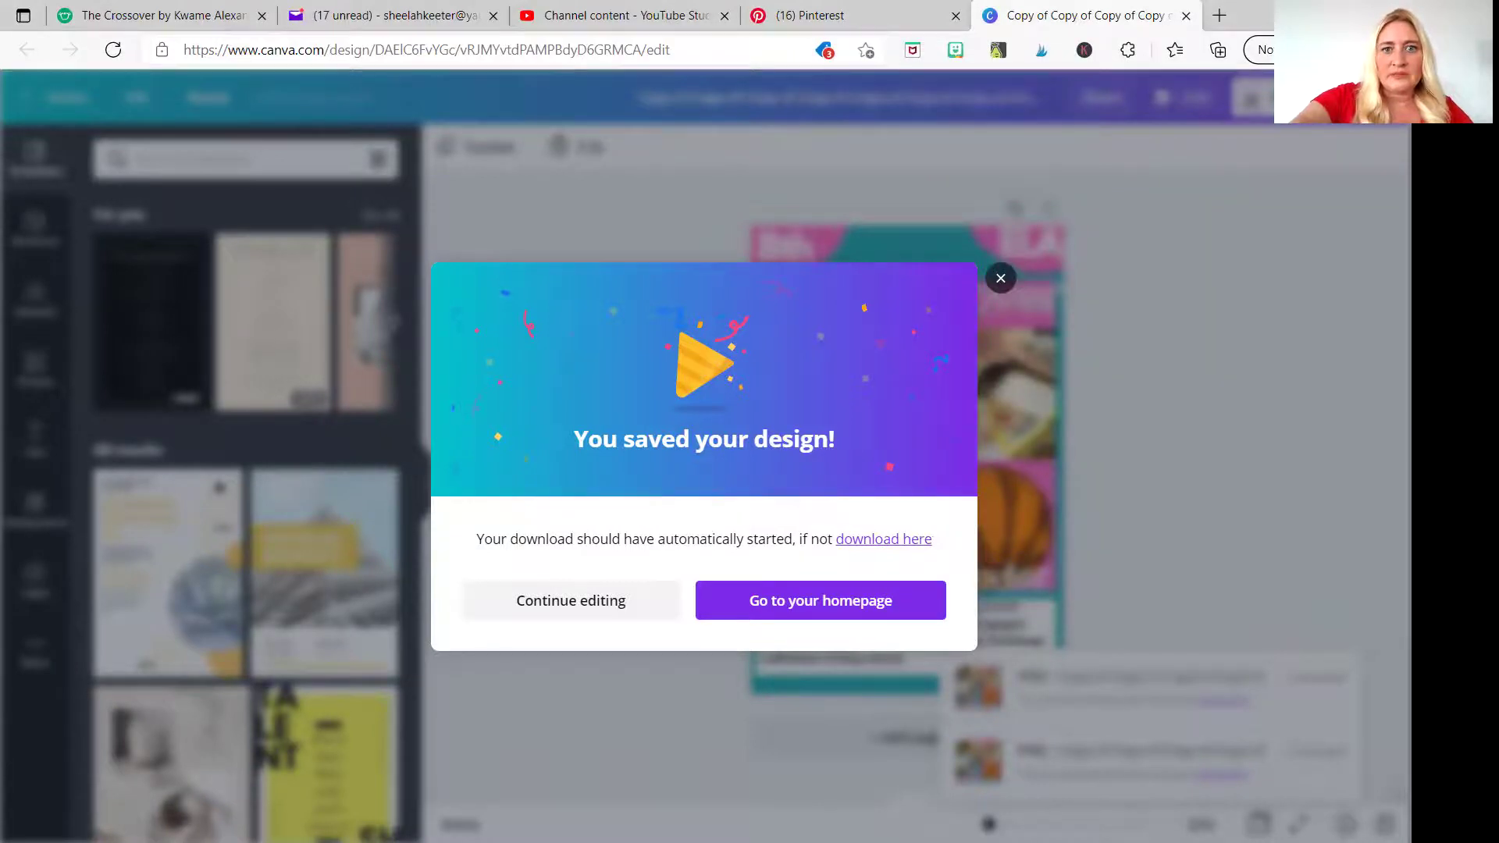
pyautogui.hotkey('ctrl', 'shift', 'Tab')
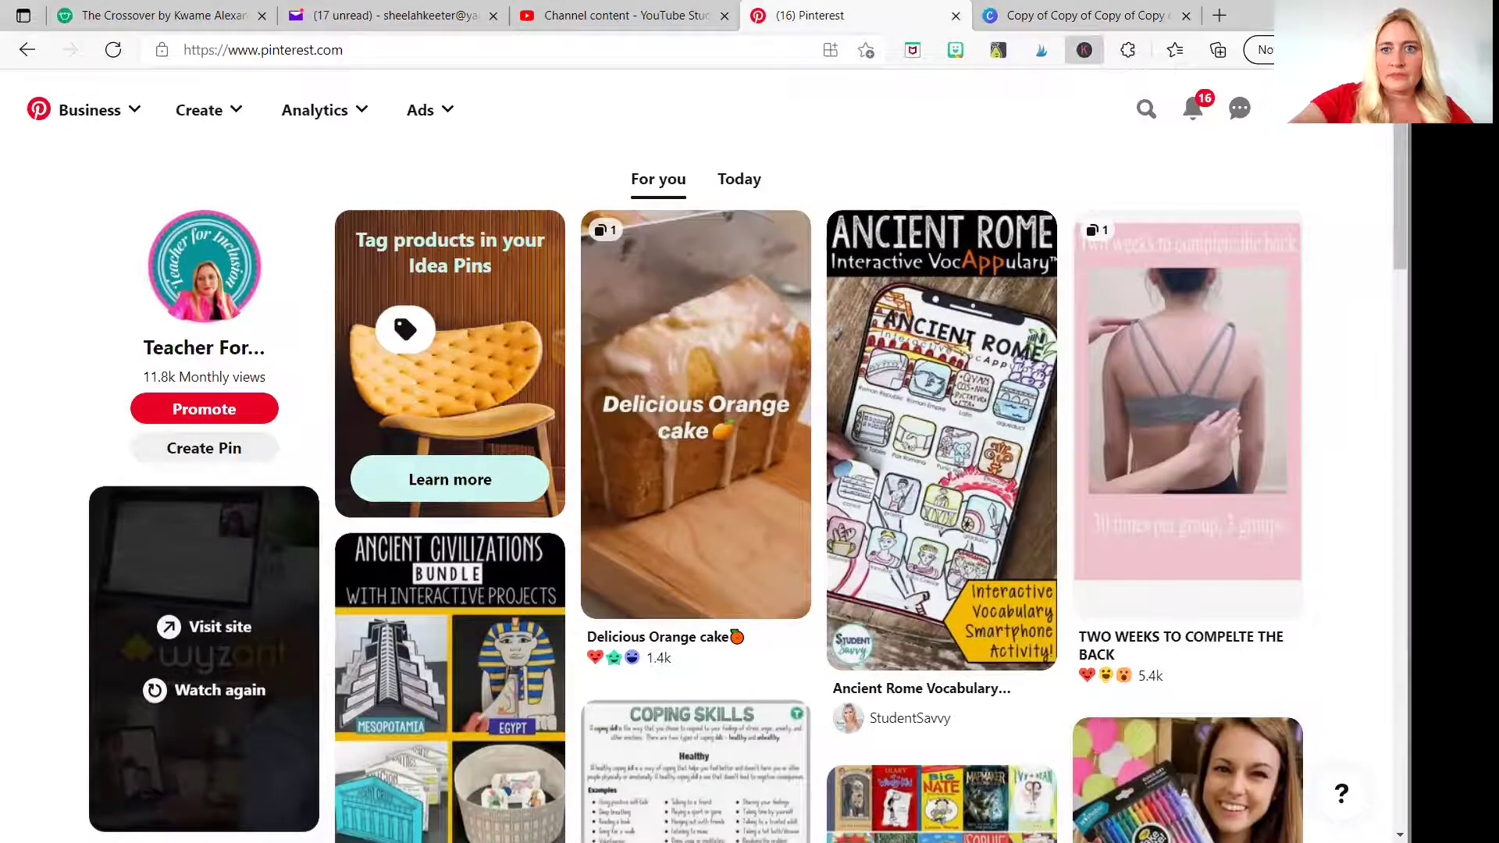
# - Check the pin scheduler, then search Pinterest for 'the crossover by kwame alexander'
pyautogui.click(1083, 49)
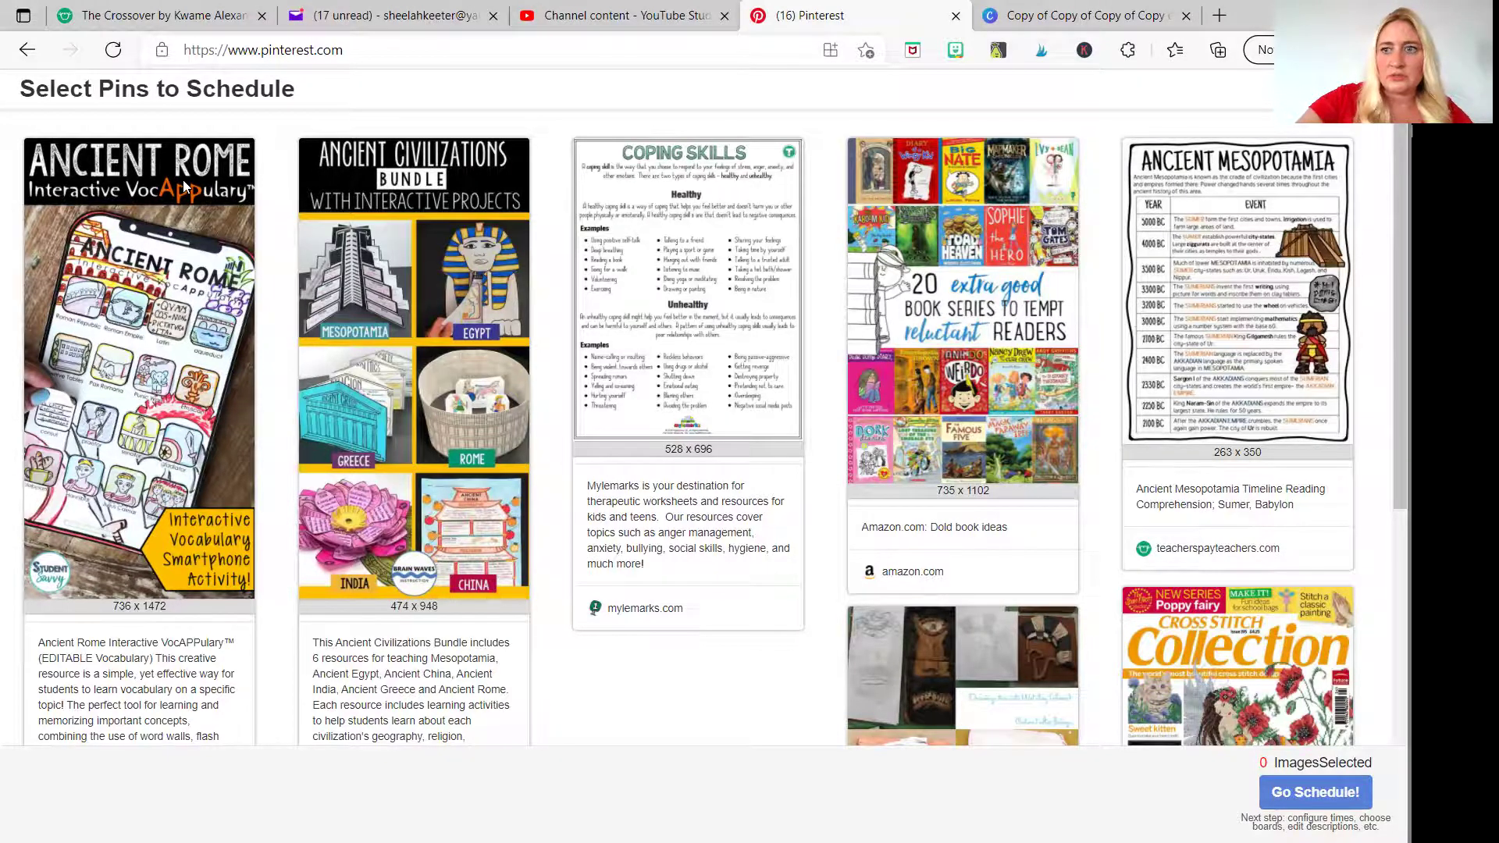
pyautogui.press('Escape')
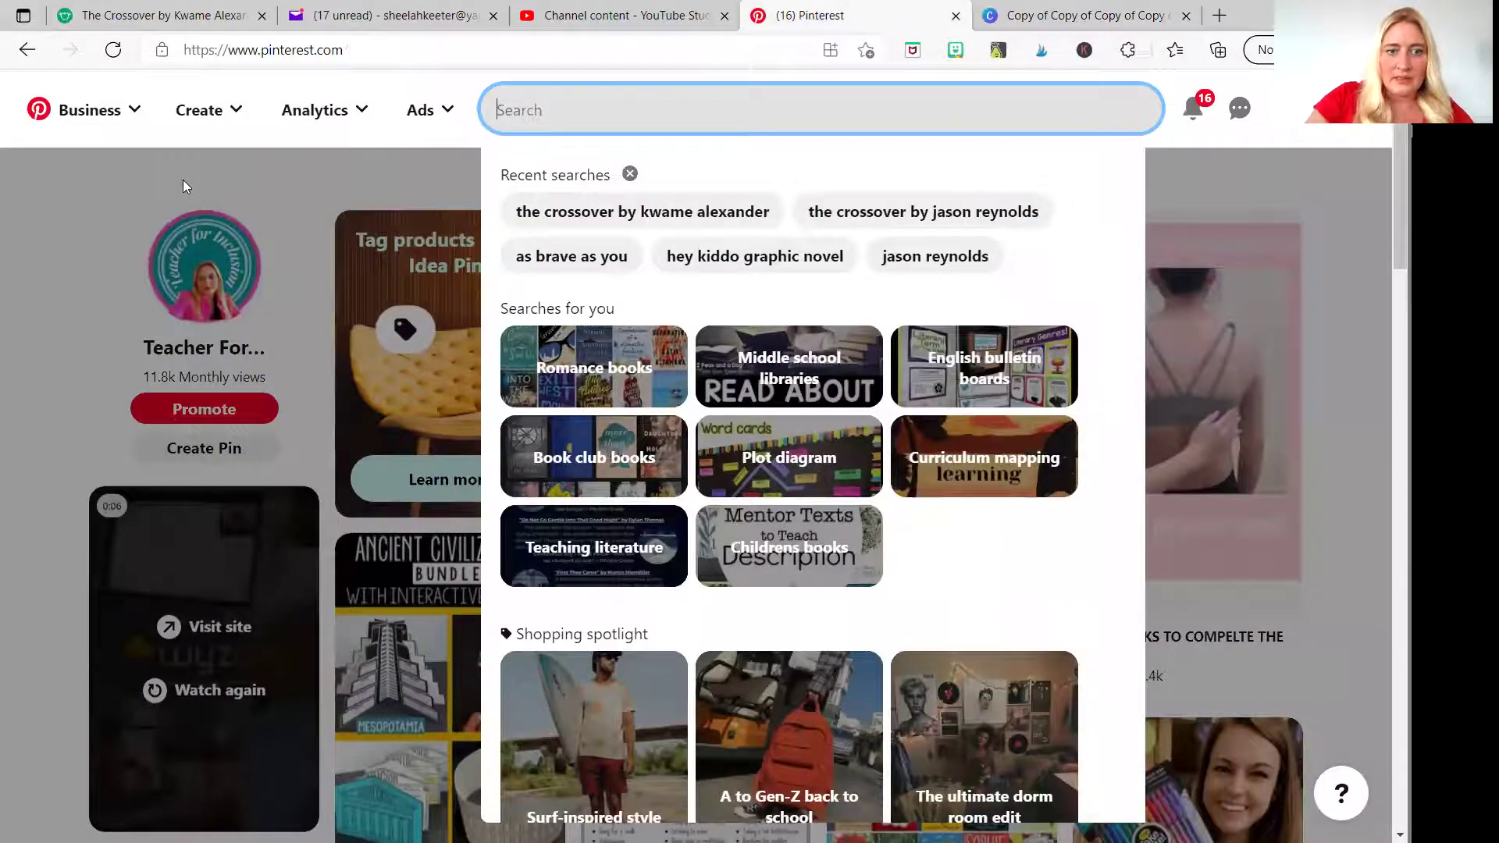
pyautogui.write('the cros')
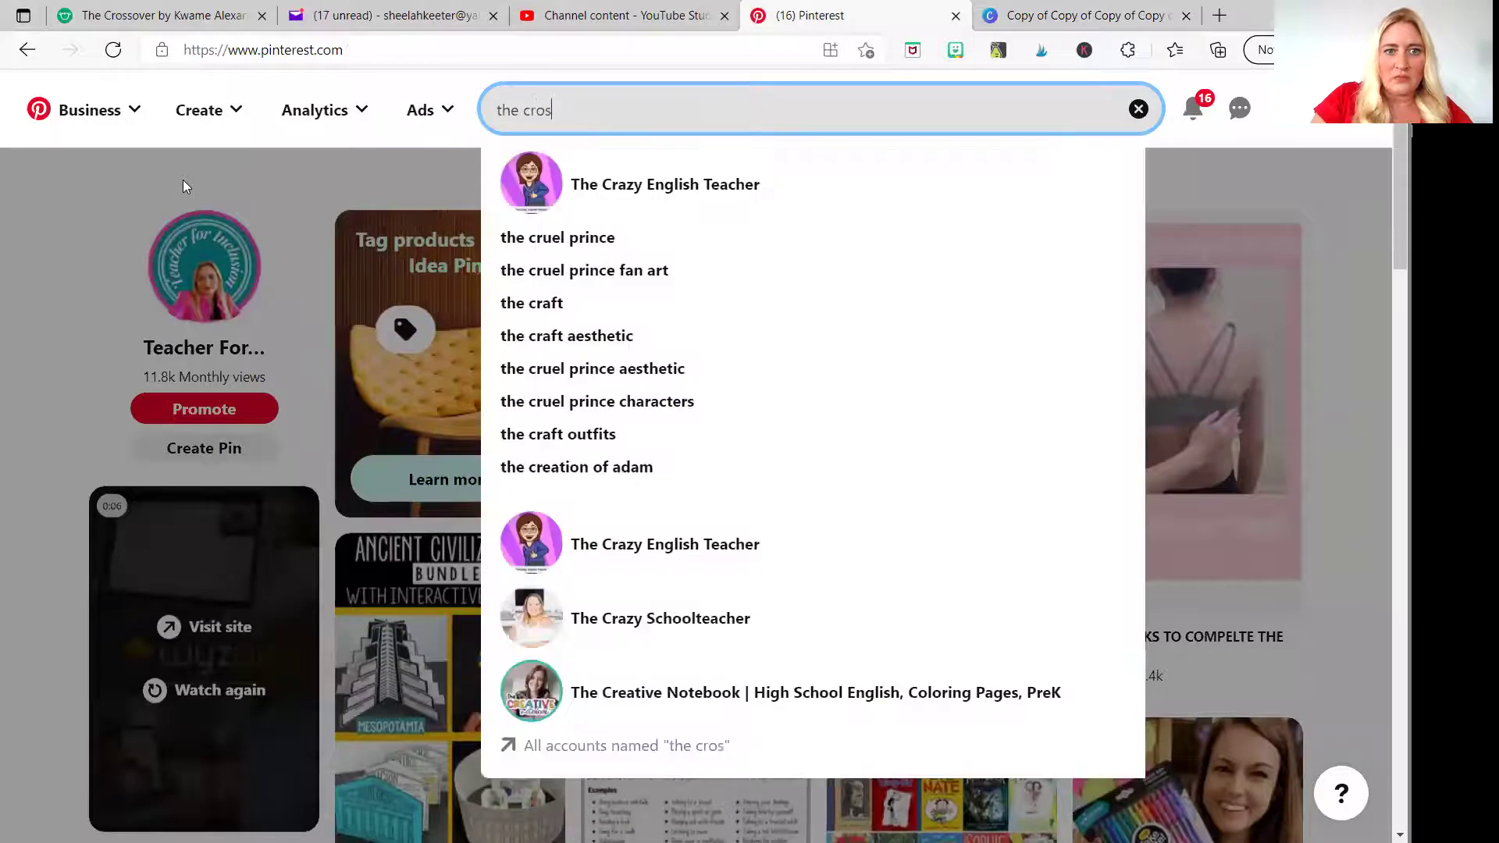
pyautogui.write('sover by kwa')
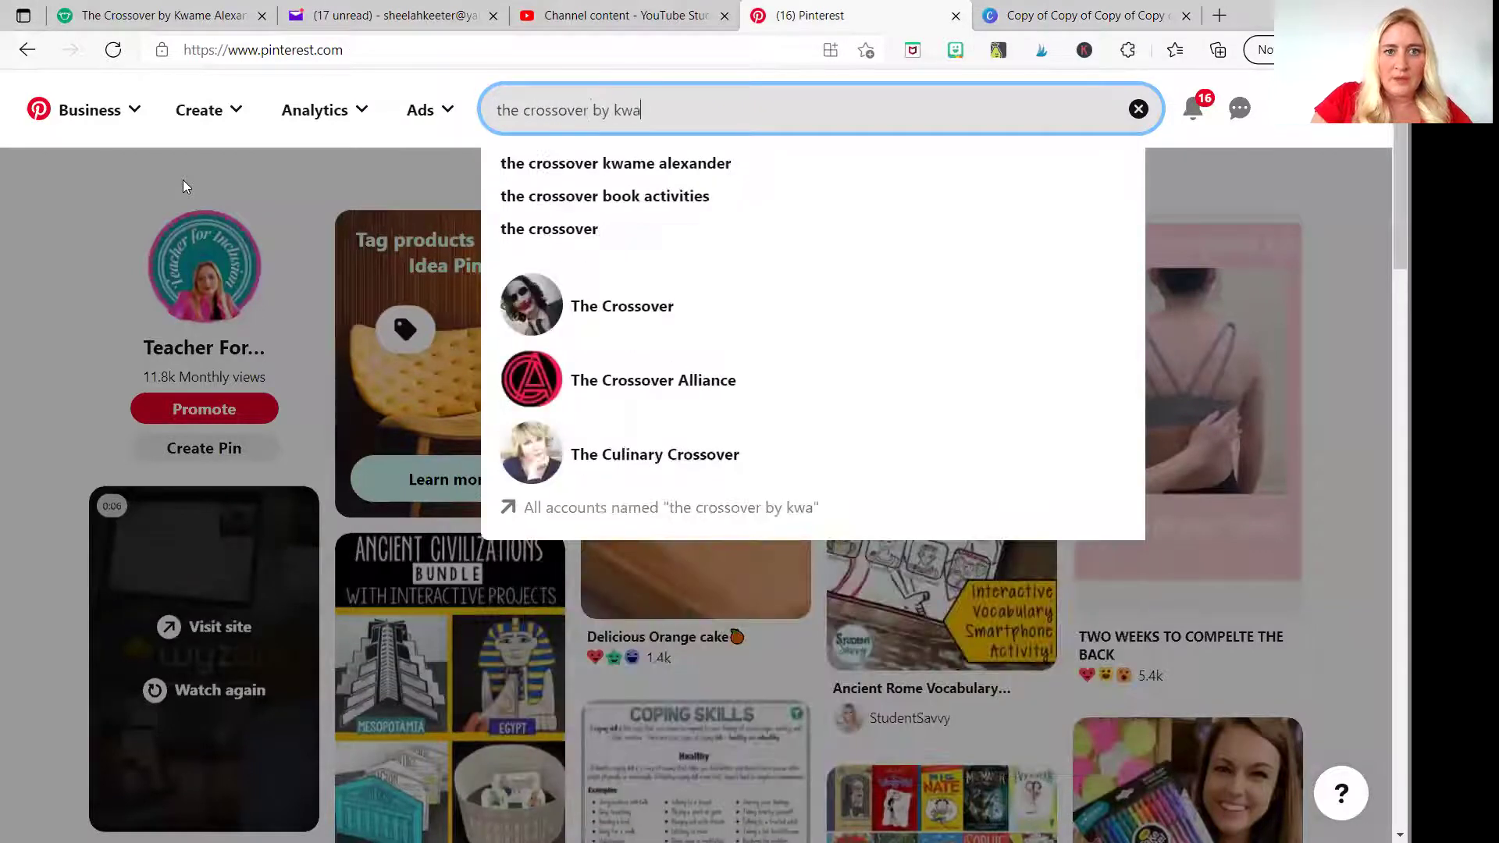
pyautogui.write('me alexander')
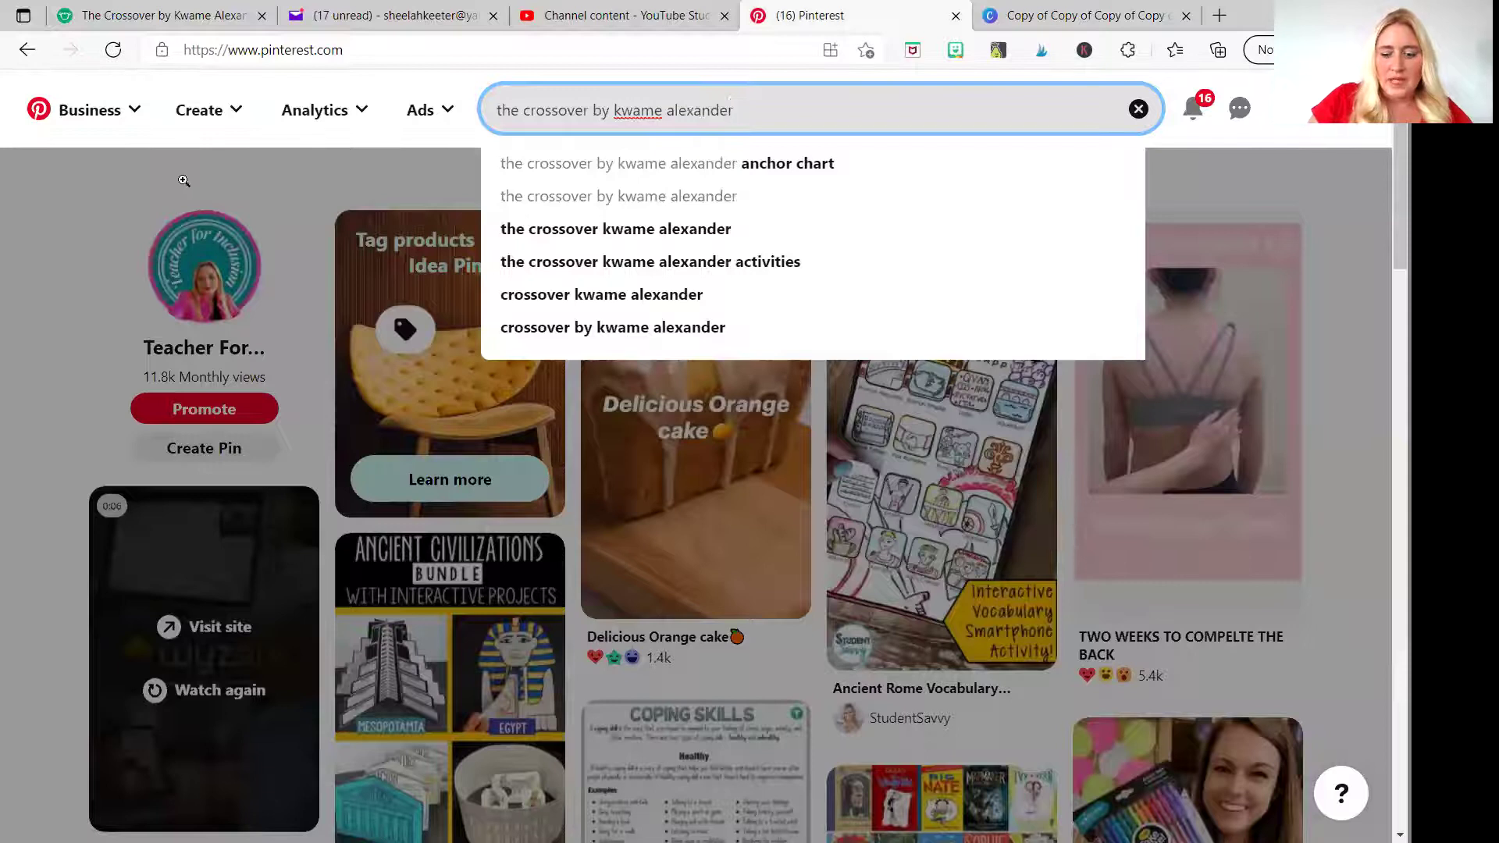
pyautogui.press('Return')
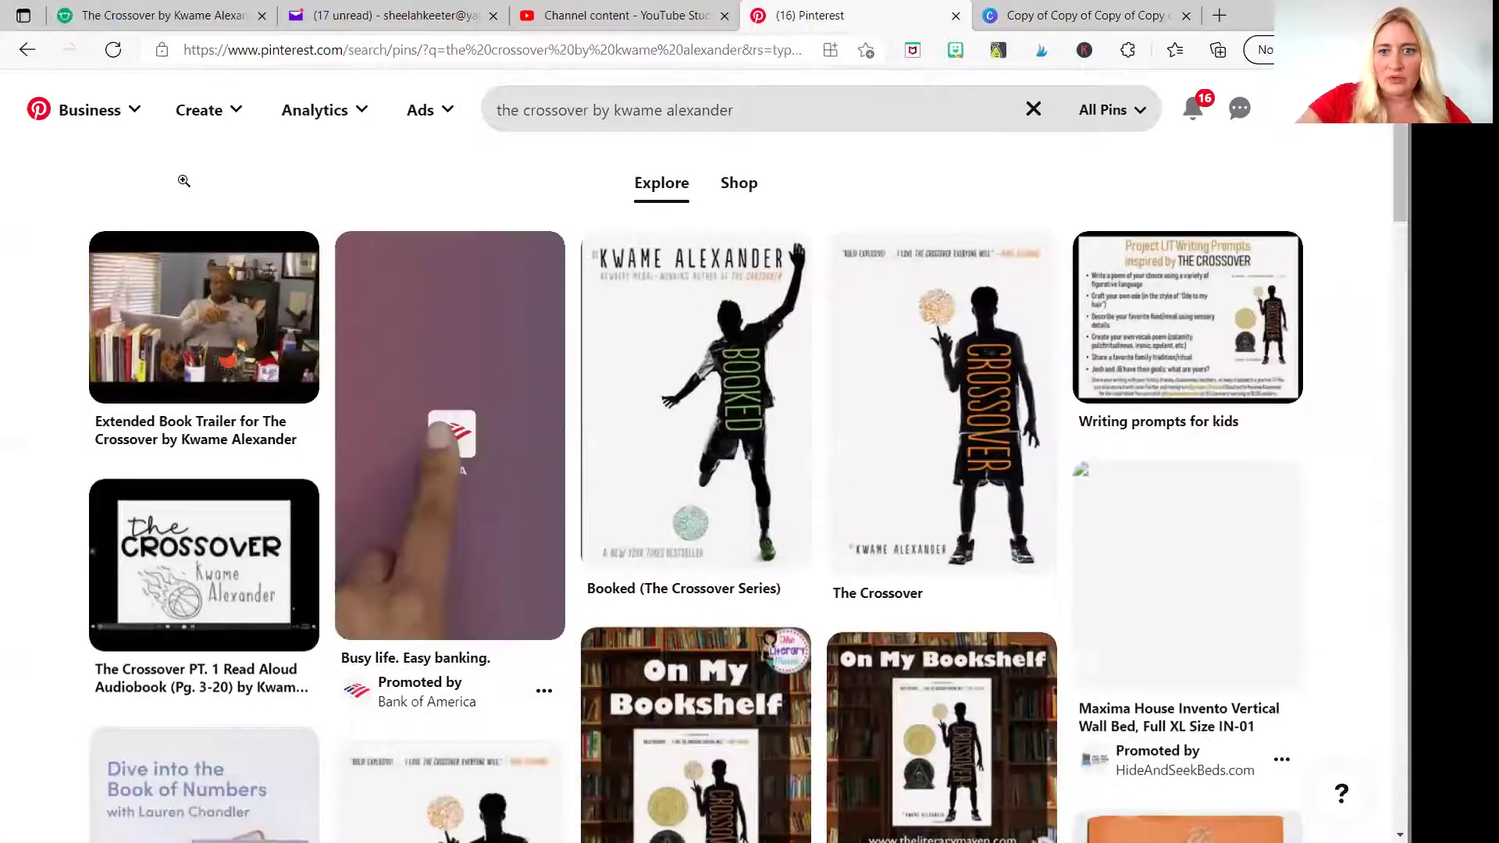
# - Save The Crossover book cover and On My Bookshelf pins to the middle-school ELA board, then return home
pyautogui.click(1007, 273)
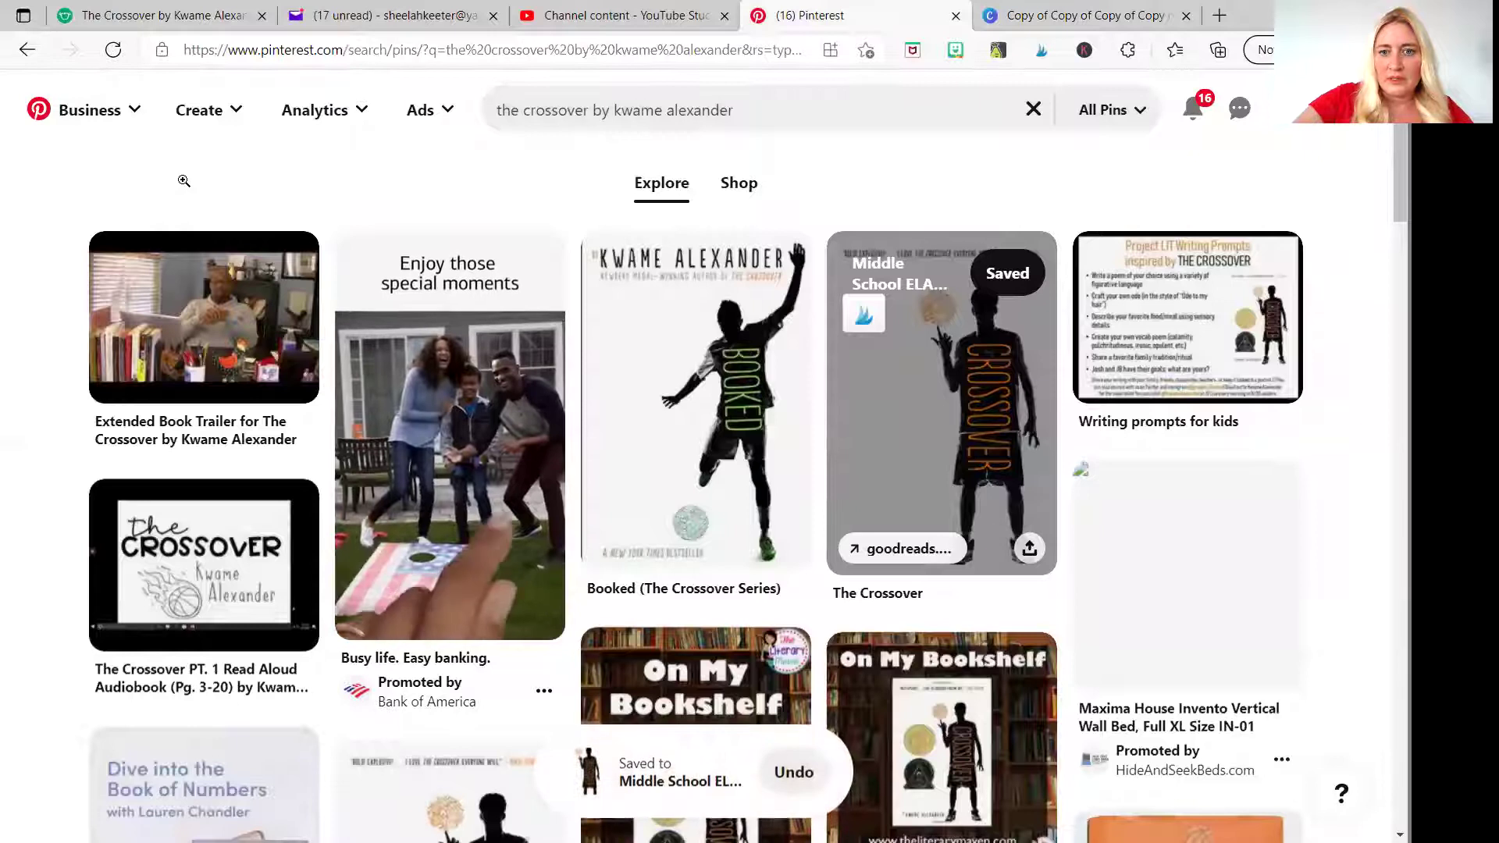
pyautogui.scroll(-2, 941, 390)
pyautogui.scroll(-2, 941, 391)
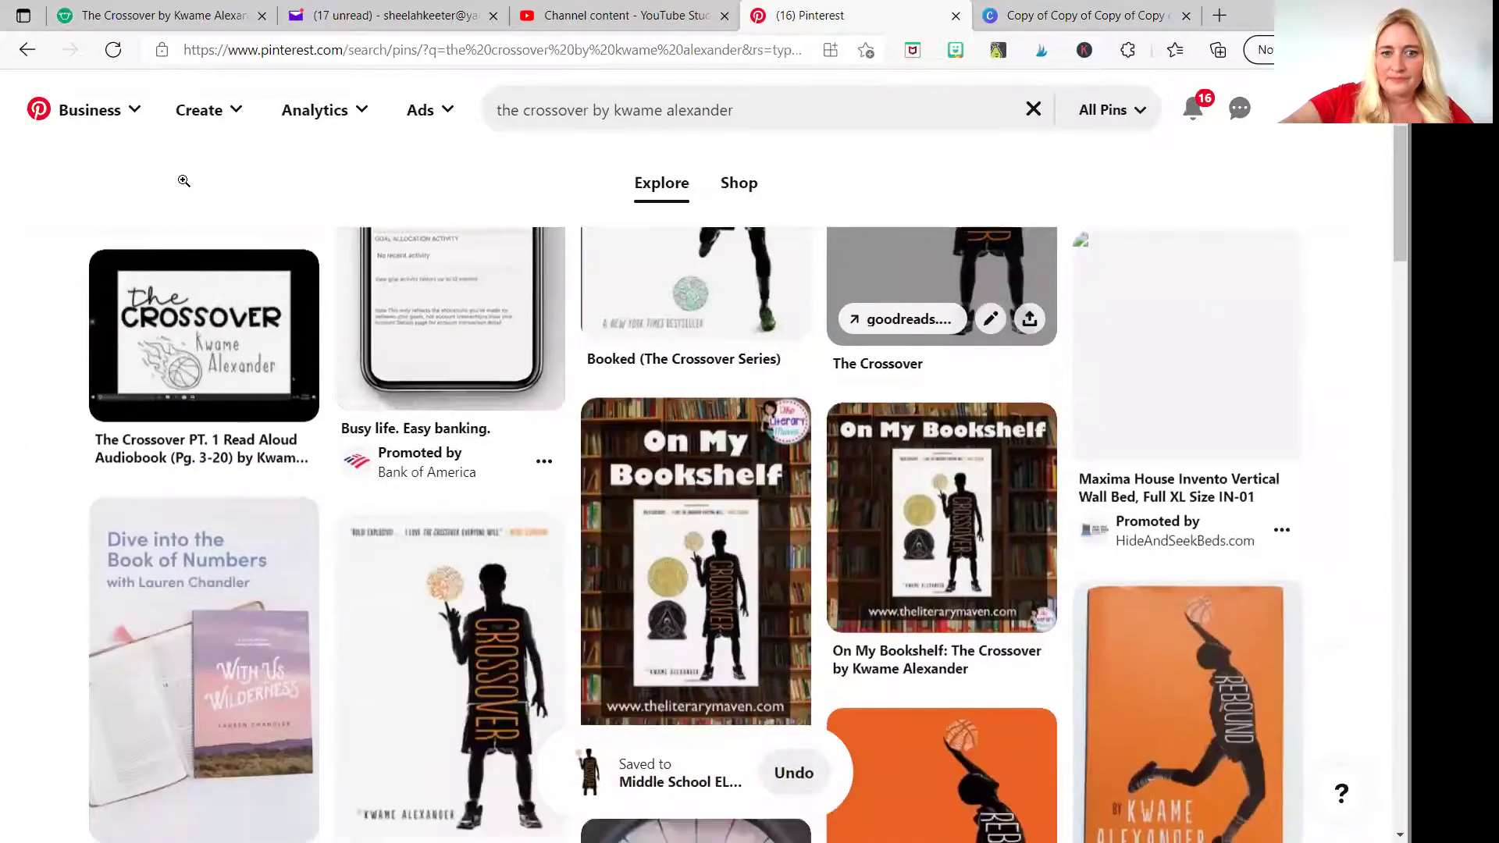
pyautogui.click(767, 434)
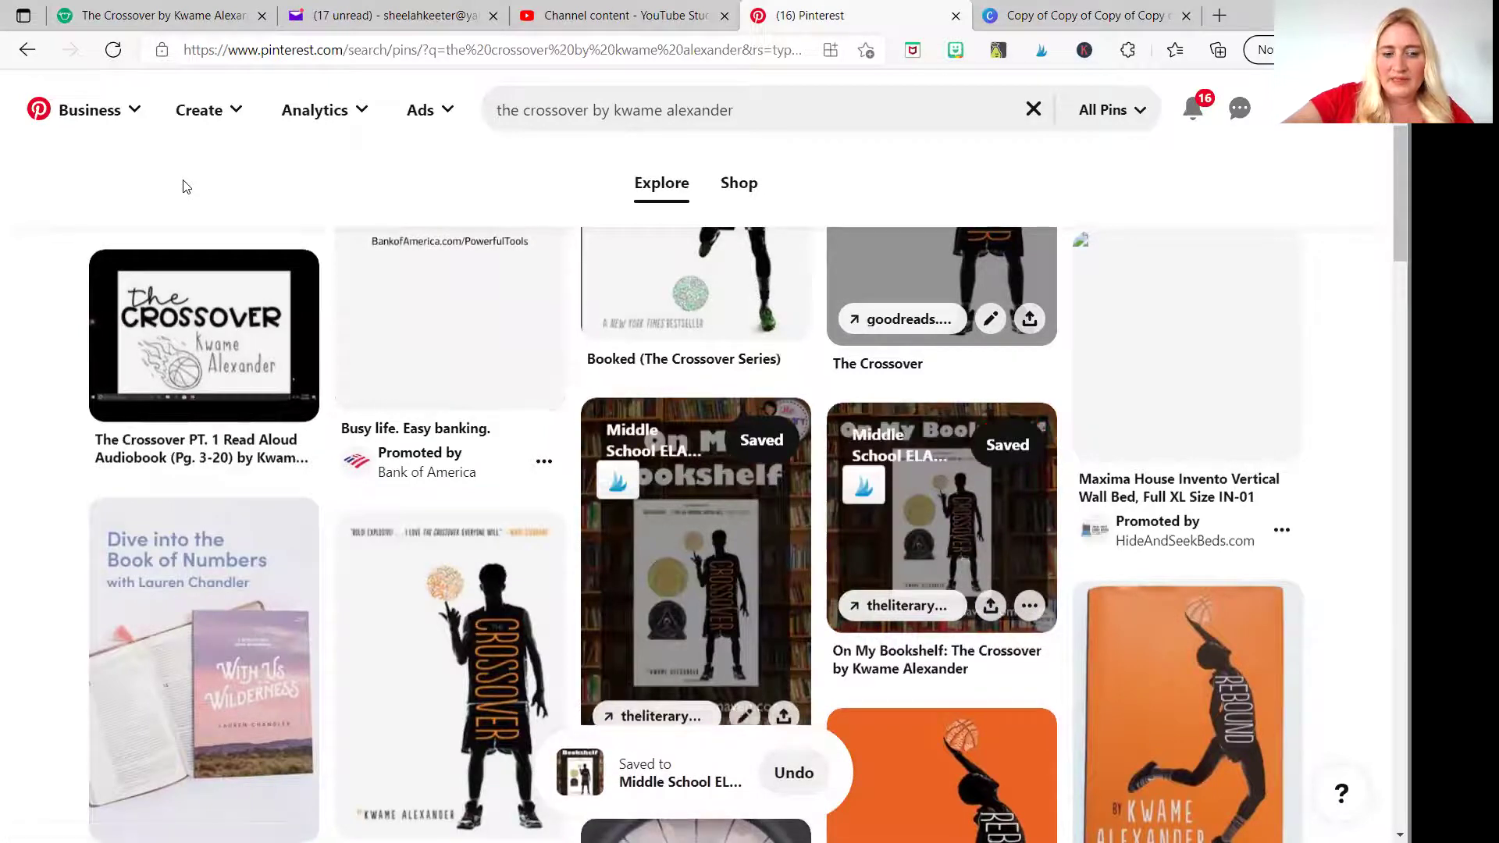
pyautogui.scroll(-3, 185, 186)
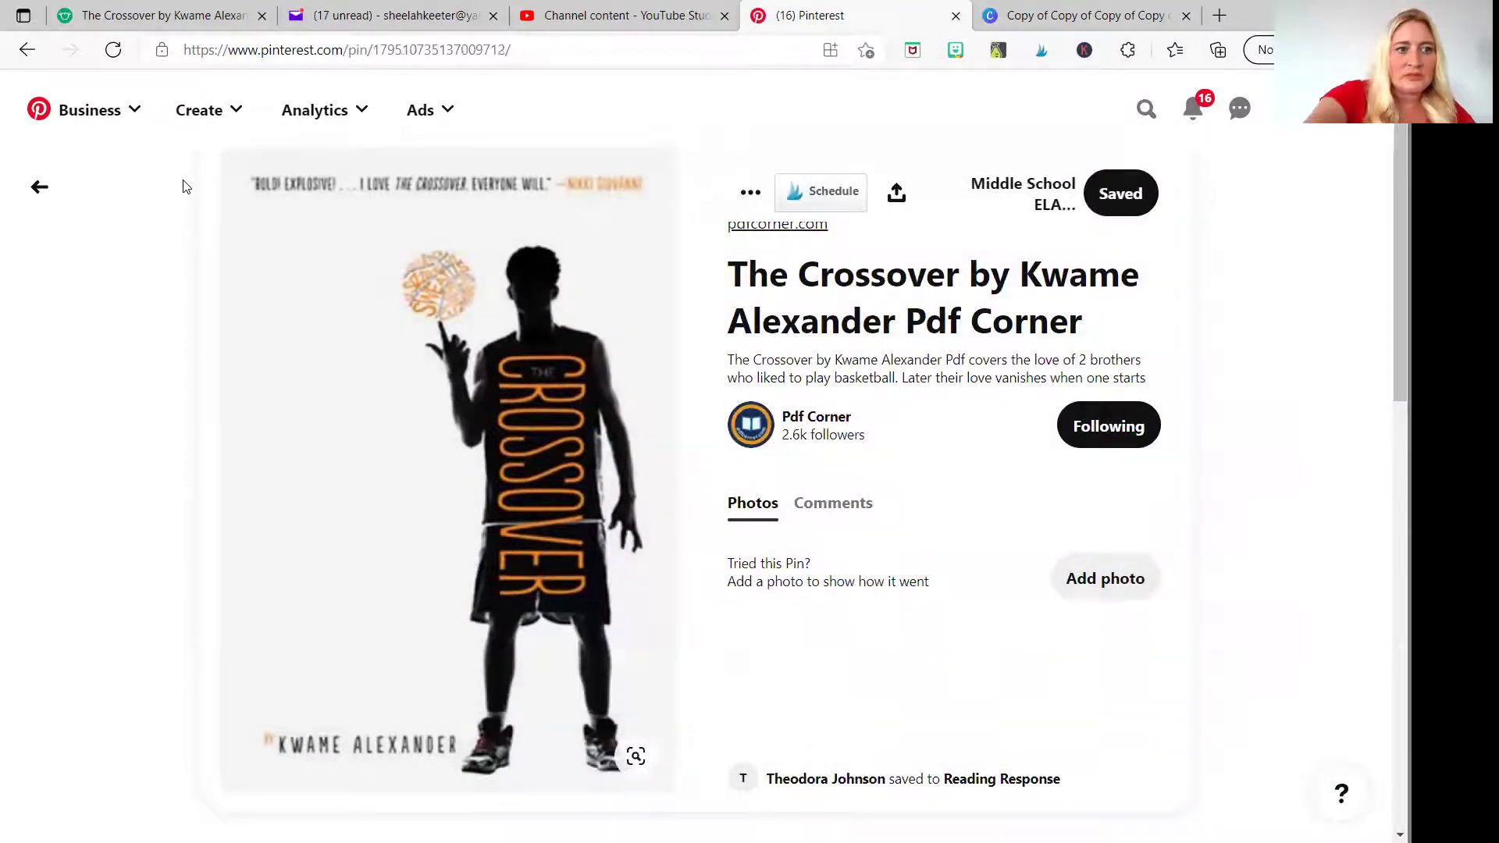
pyautogui.hotkey('alt', 'Left')
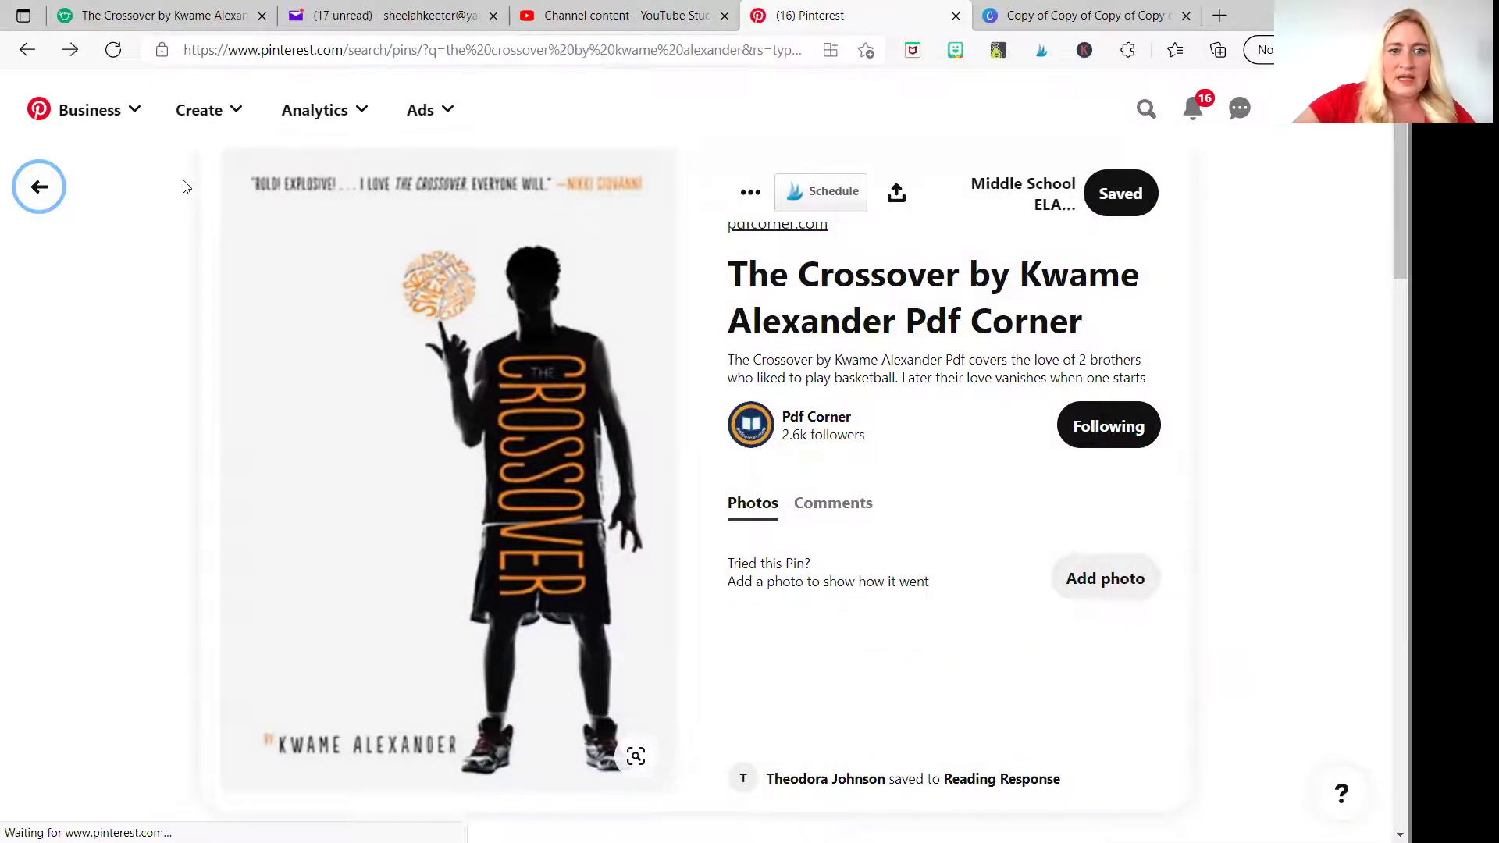
pyautogui.hotkey('alt', 'Left')
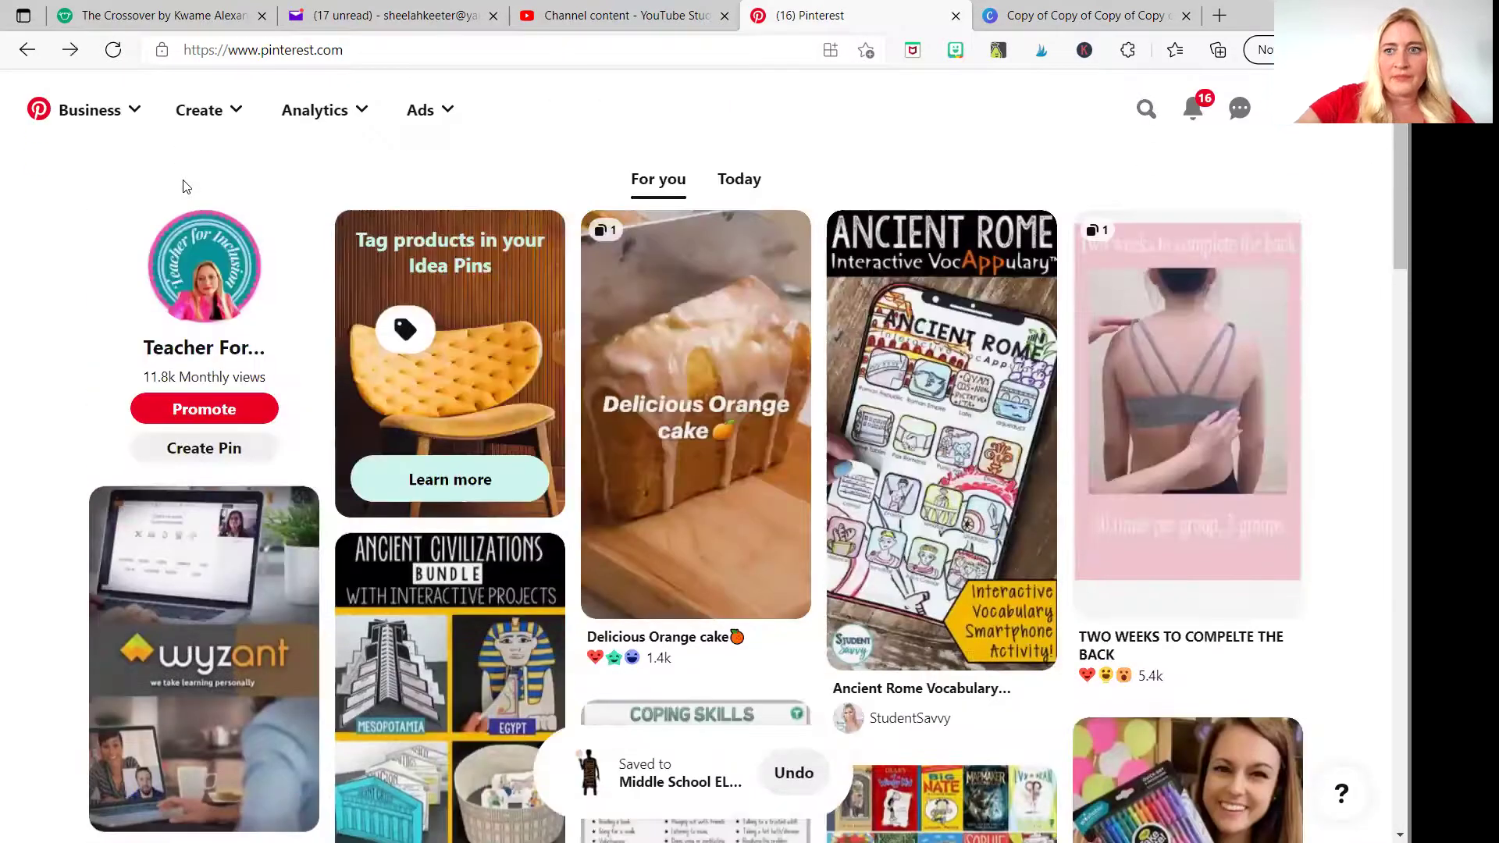
# - Start a new pin titled 'The Crossover by Kwame Alexander Novel Study'
pyautogui.click(205, 109)
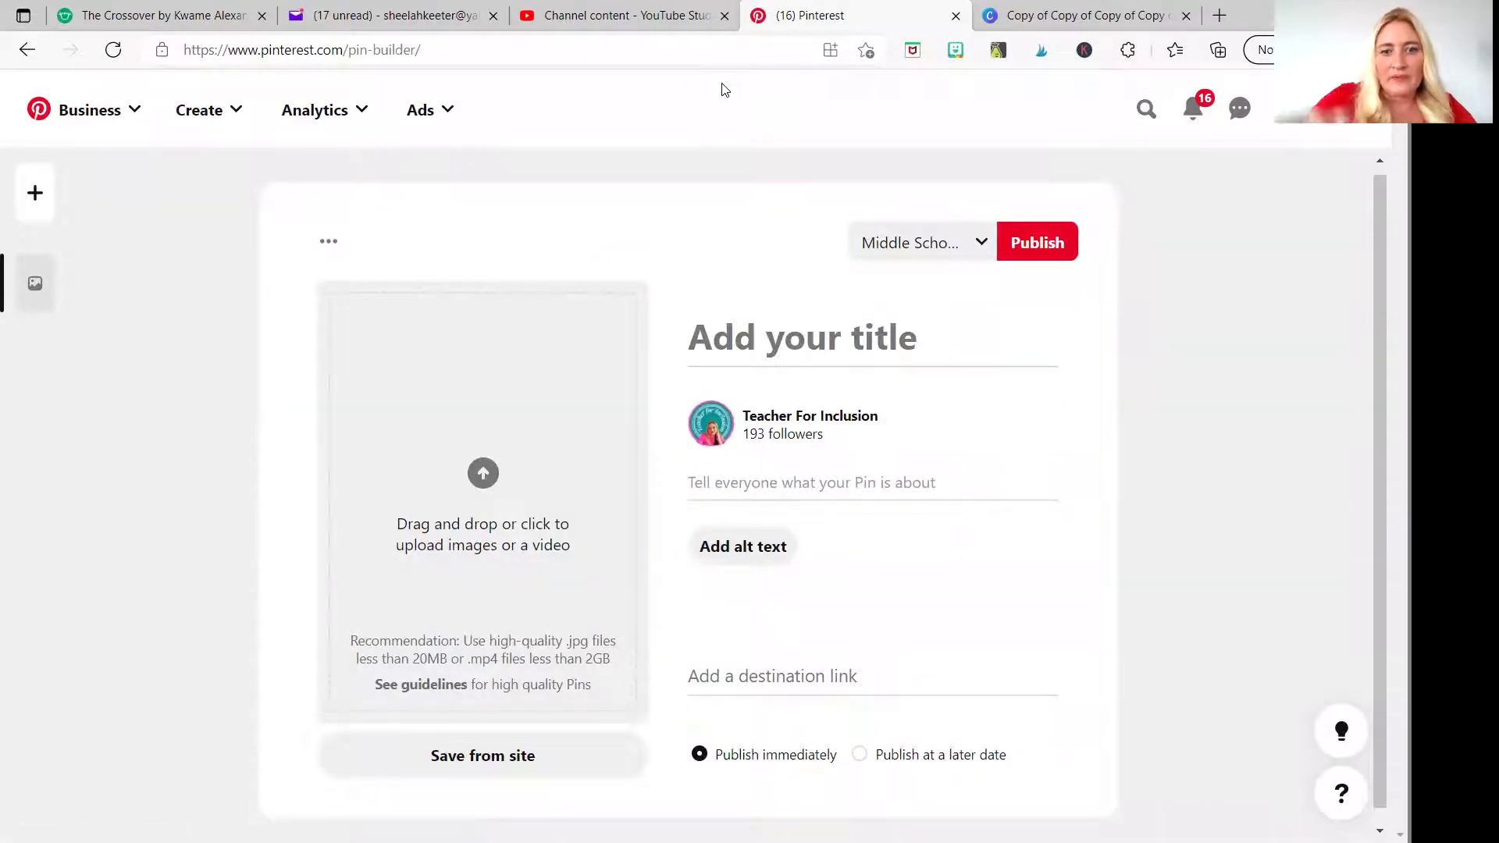
pyautogui.write('The')
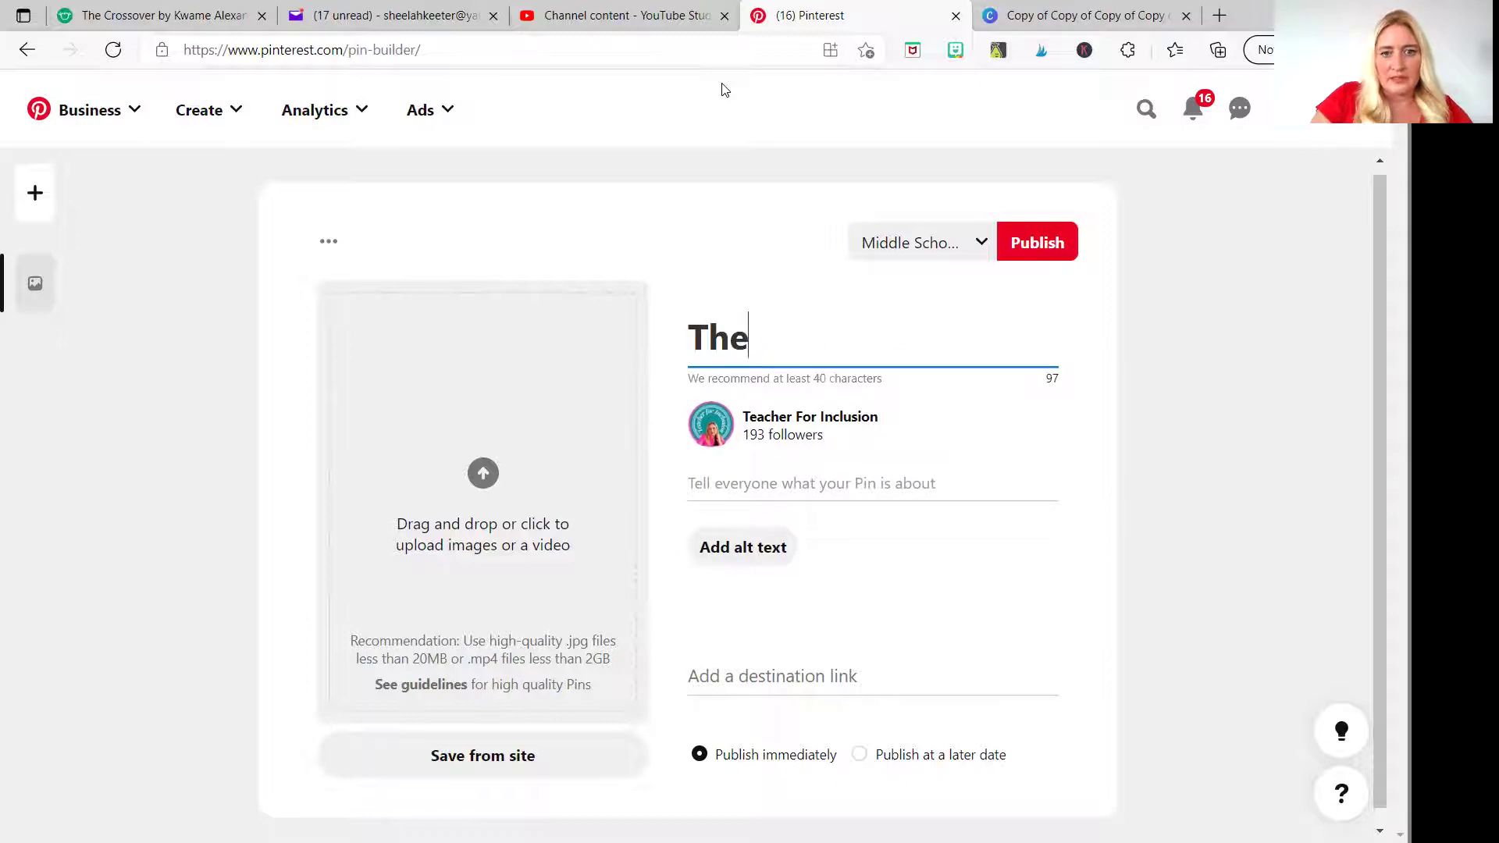
pyautogui.write(' Crossover')
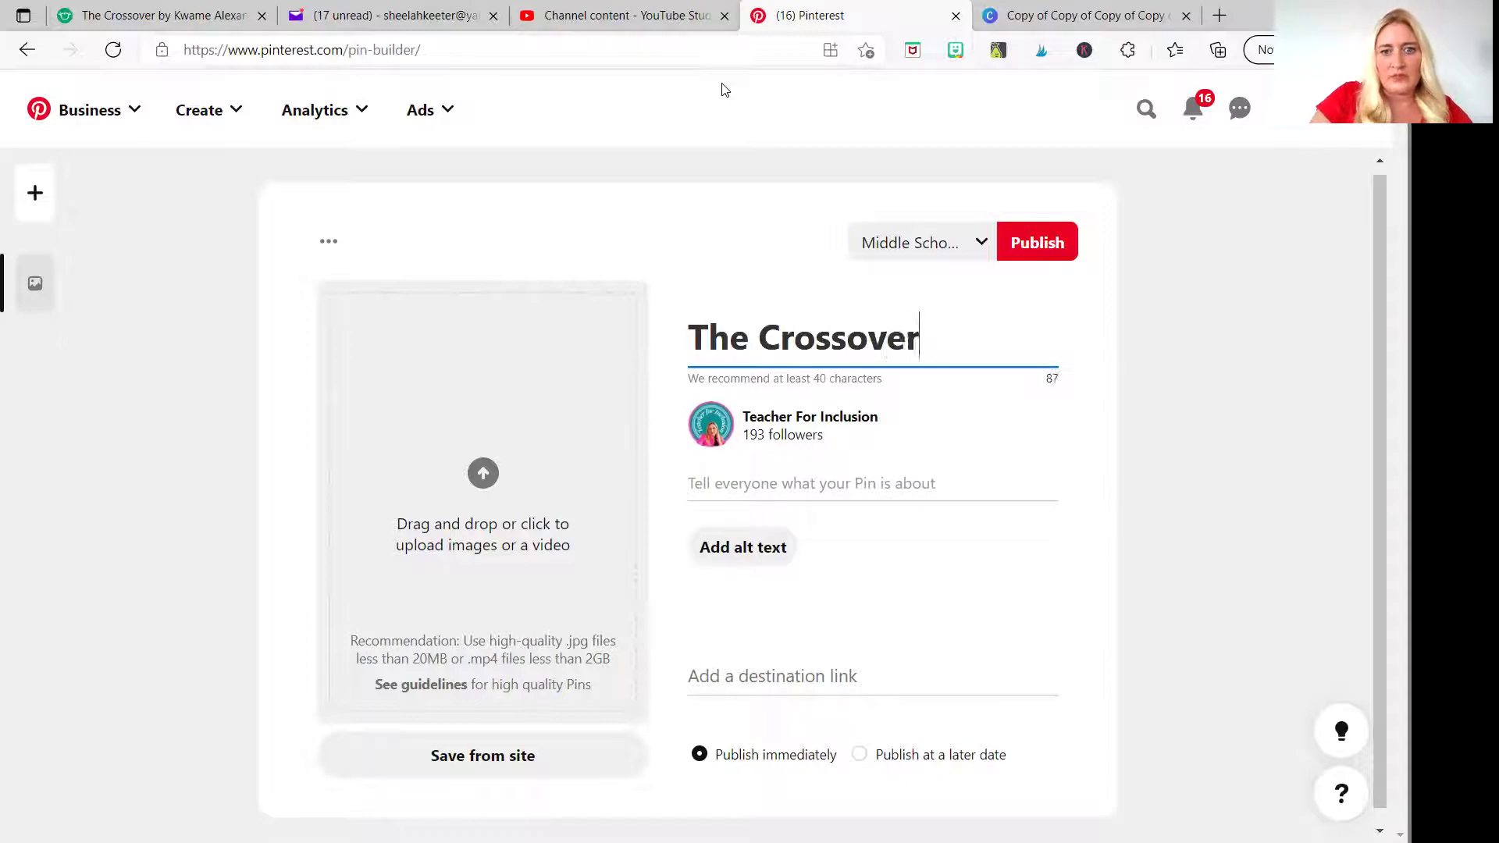
pyautogui.write(' by Kwame ')
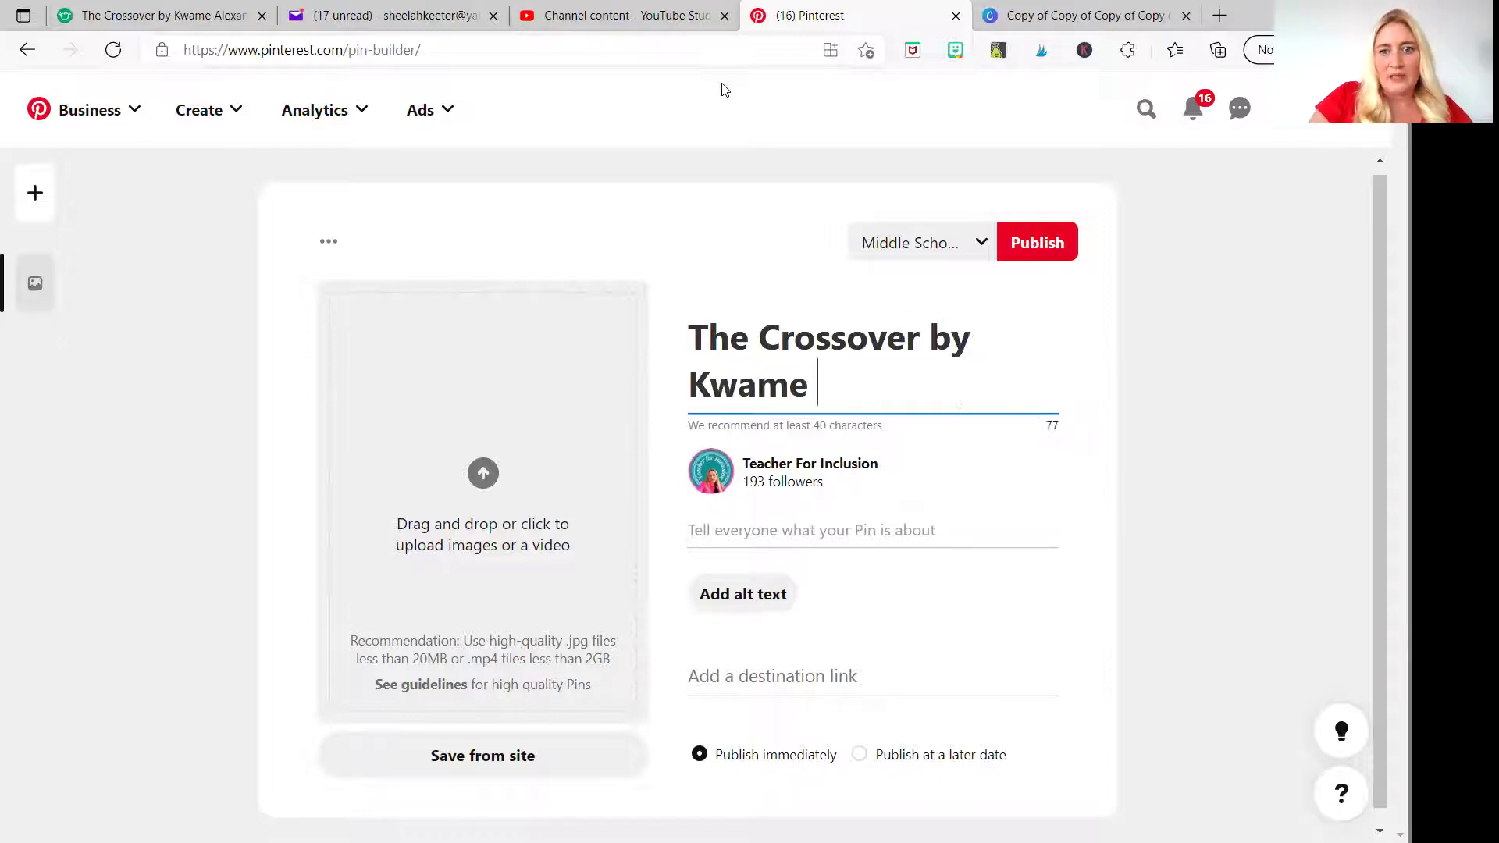
pyautogui.write('Alexander')
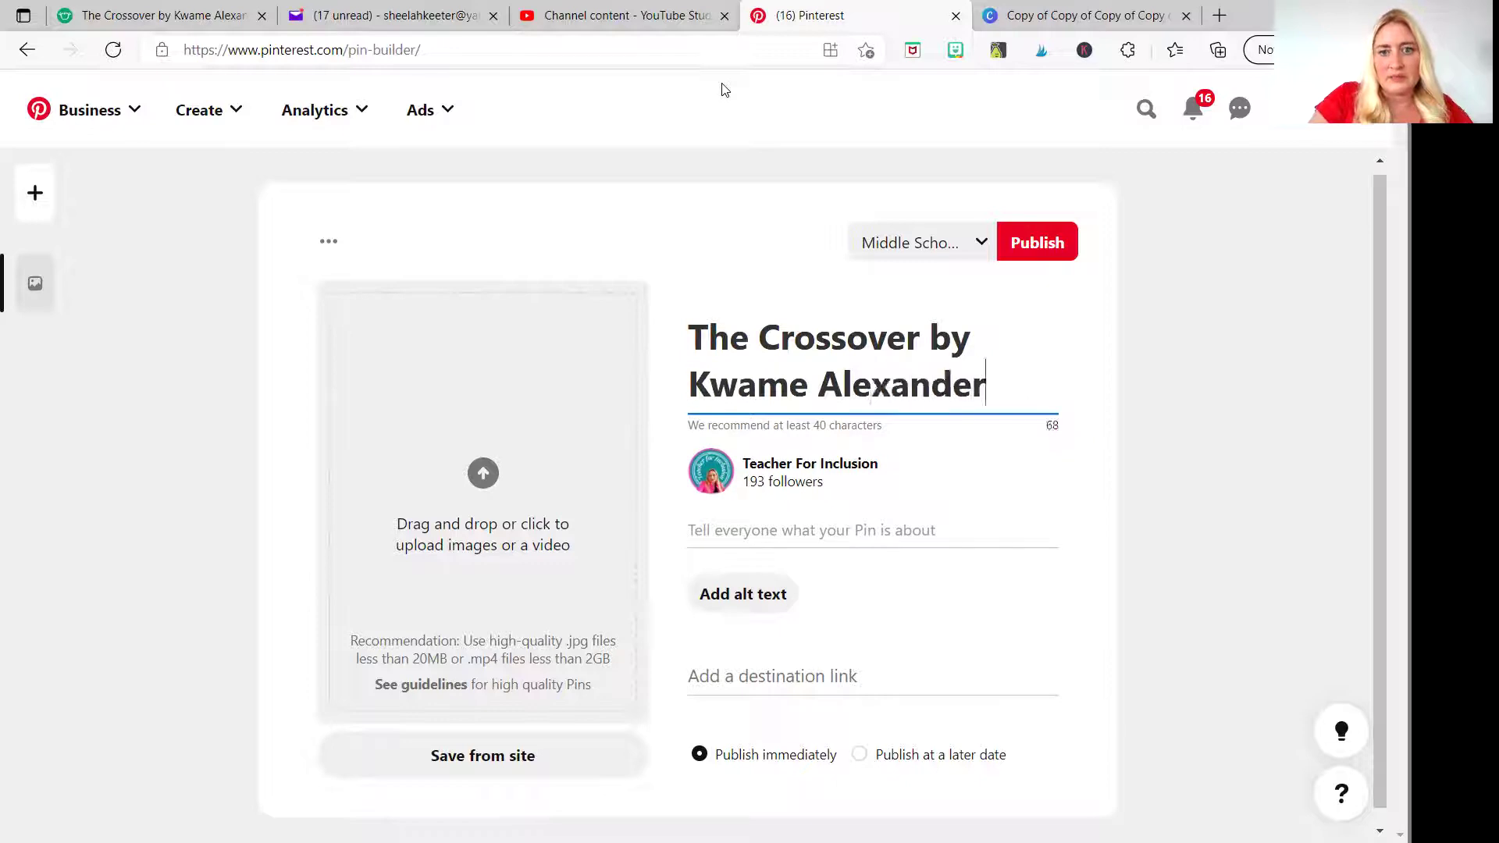
pyautogui.write(' Novel Study')
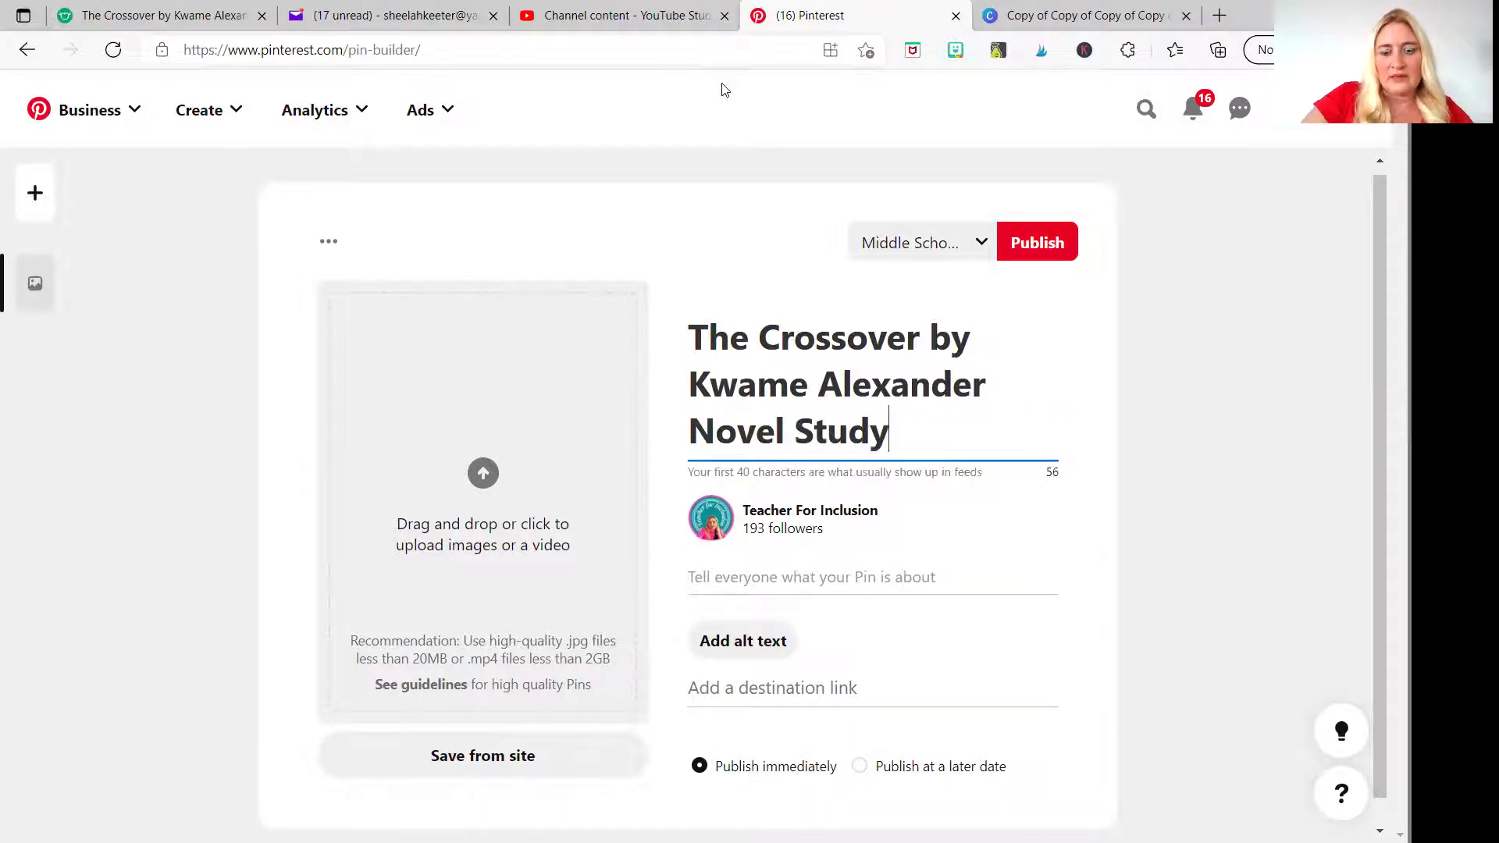
pyautogui.click(722, 90)
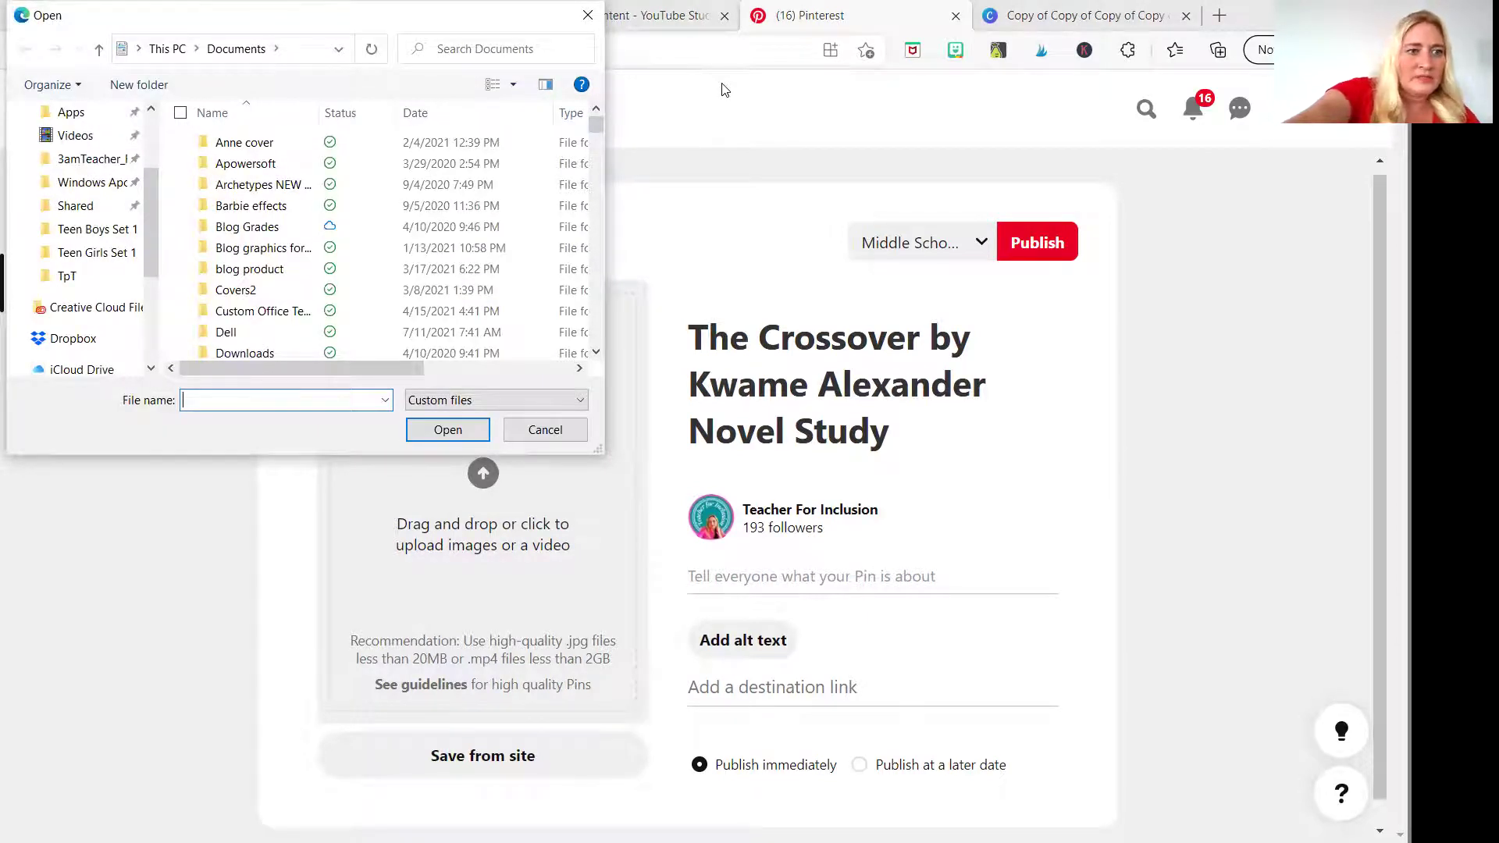
# - Upload the-crossover-by-kwame-alexander graphic from recent files as the pin image
pyautogui.scroll(3, 78, 133)
pyautogui.click(78, 129)
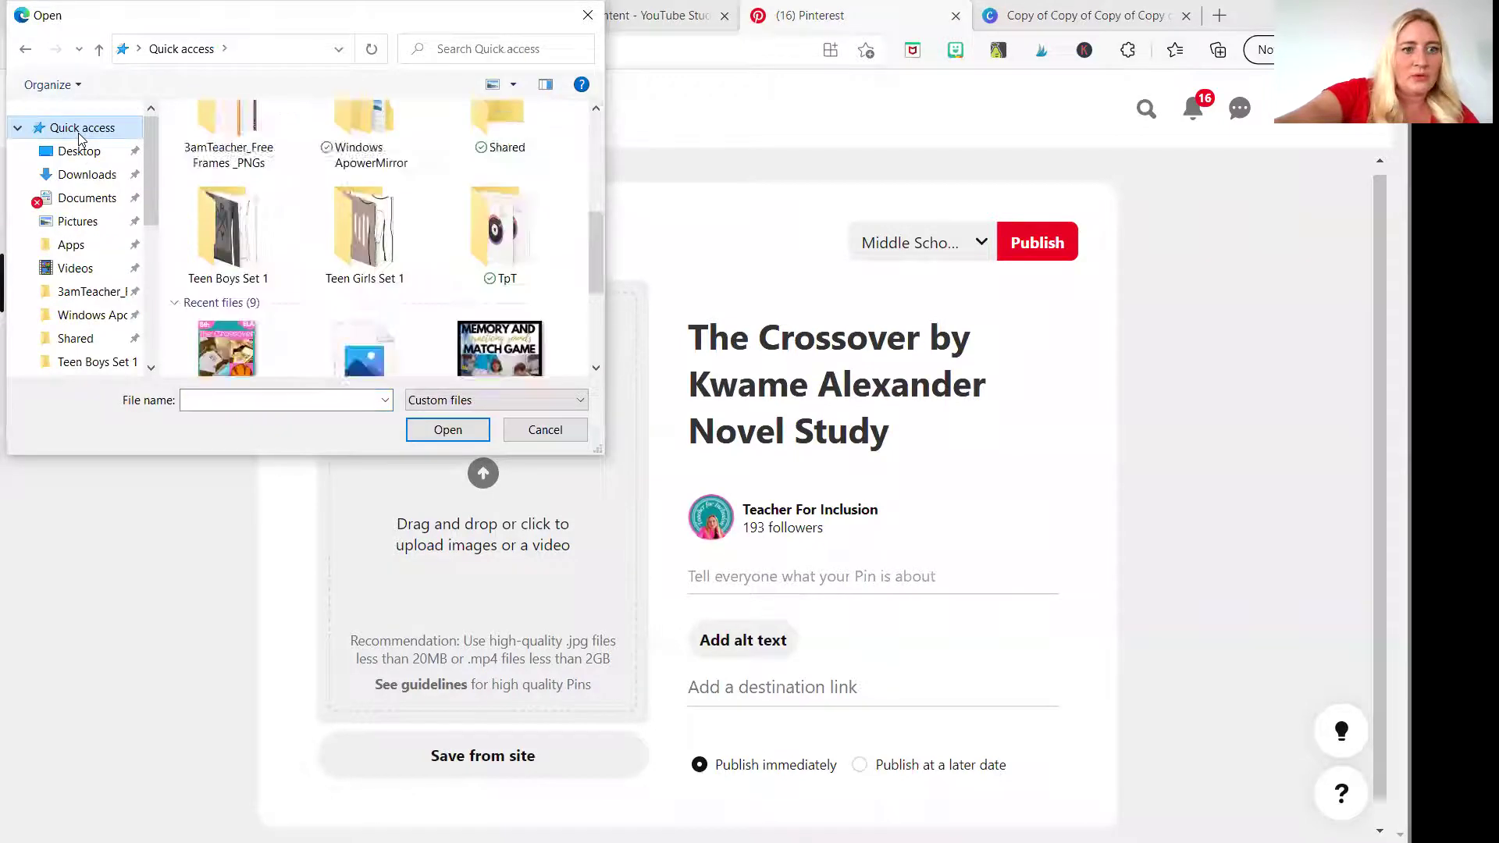
pyautogui.click(226, 301)
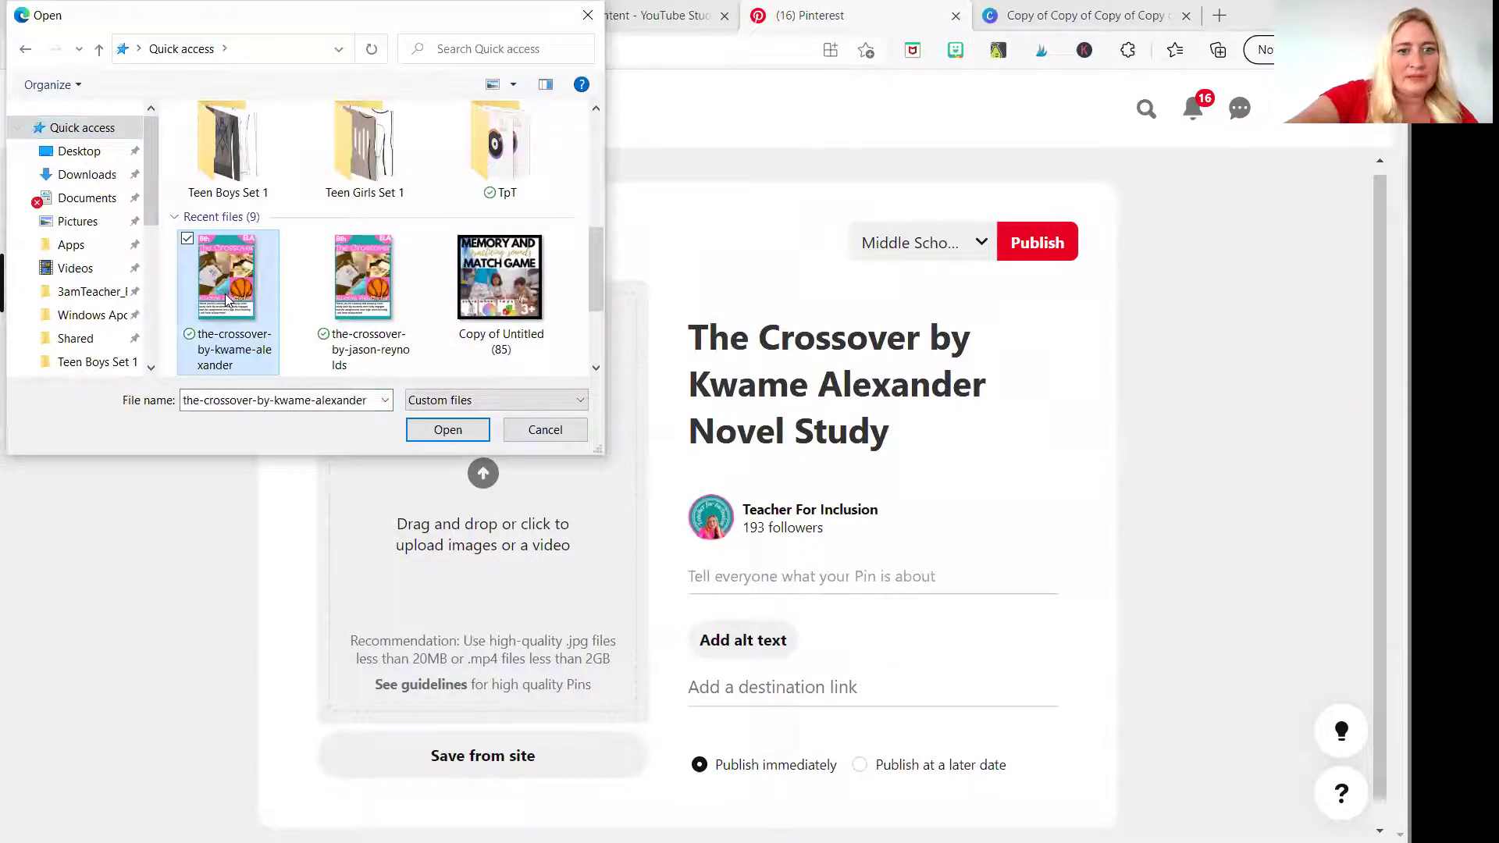
pyautogui.click(441, 436)
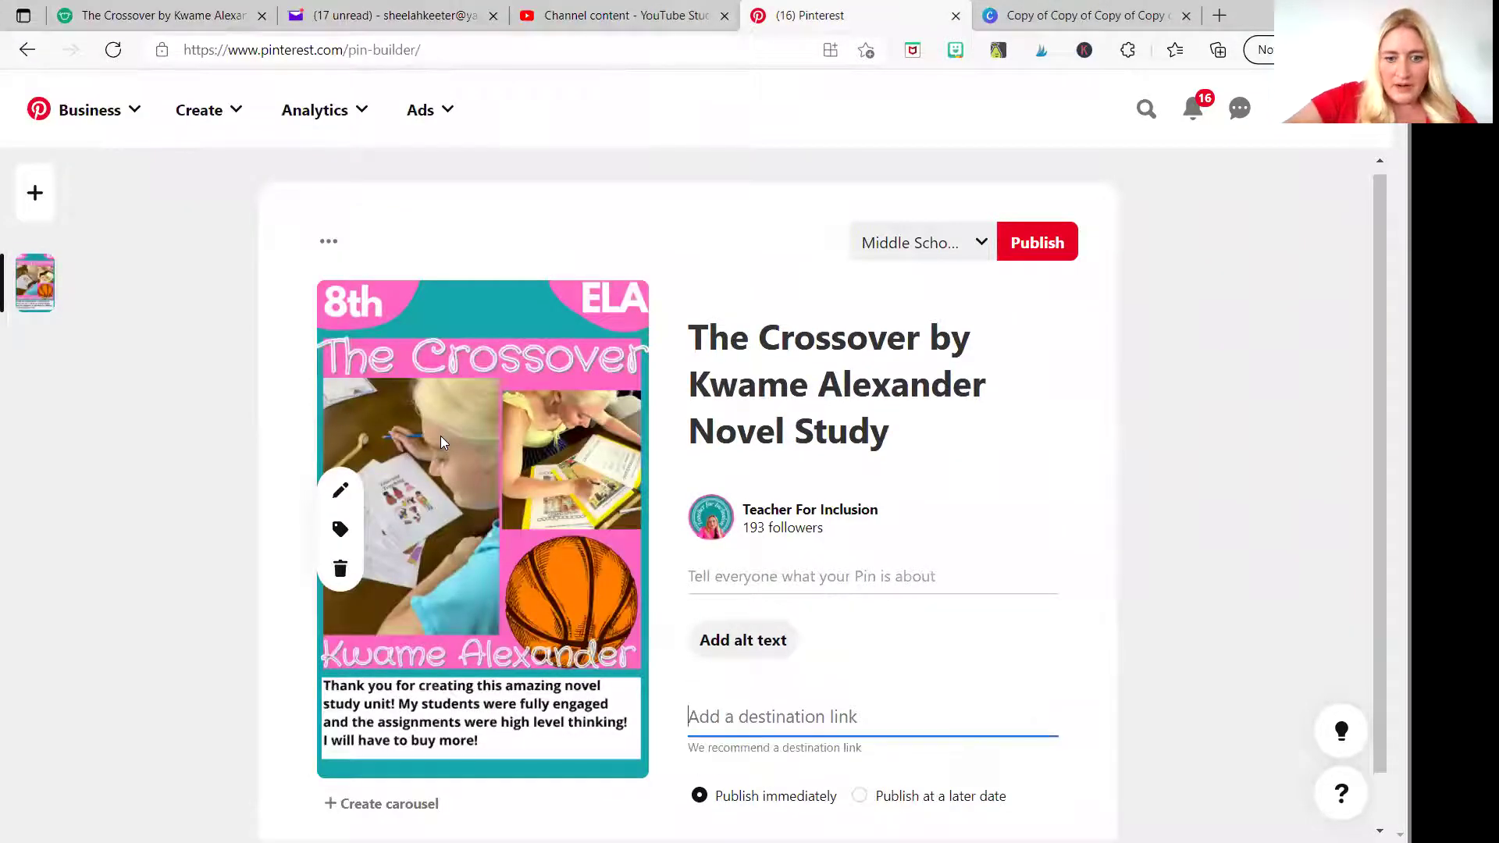
# - Add the product link and a description on the lesson's rigor and creativity, then publish
pyautogui.hotkey('ctrl', 'v')
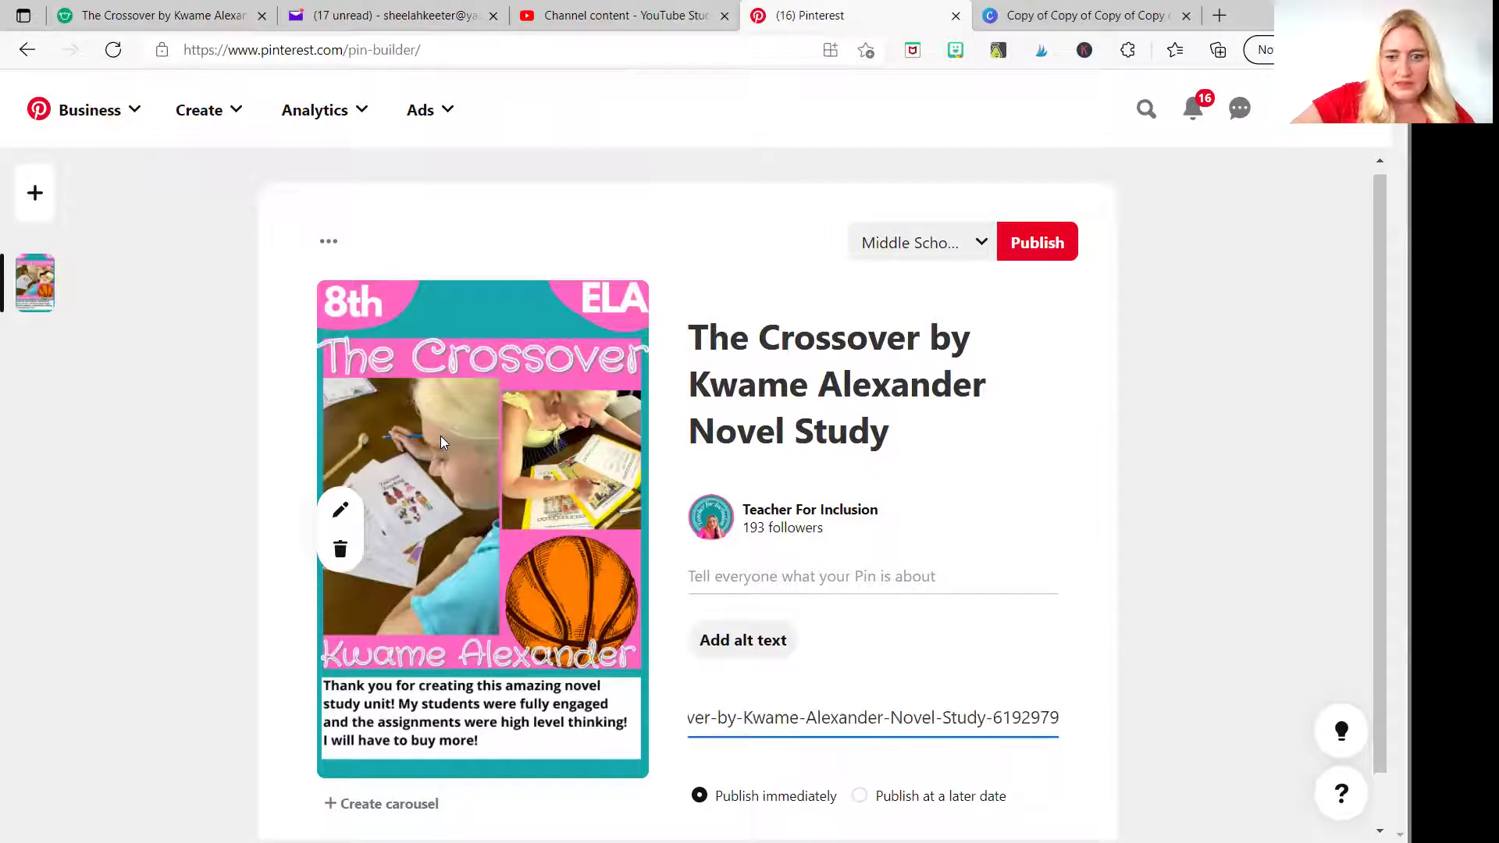
pyautogui.hotkey('shift', 'Tab')
pyautogui.hotkey('shift', 'Tab')
pyautogui.write('The C')
pyautogui.write('sover by Kwame')
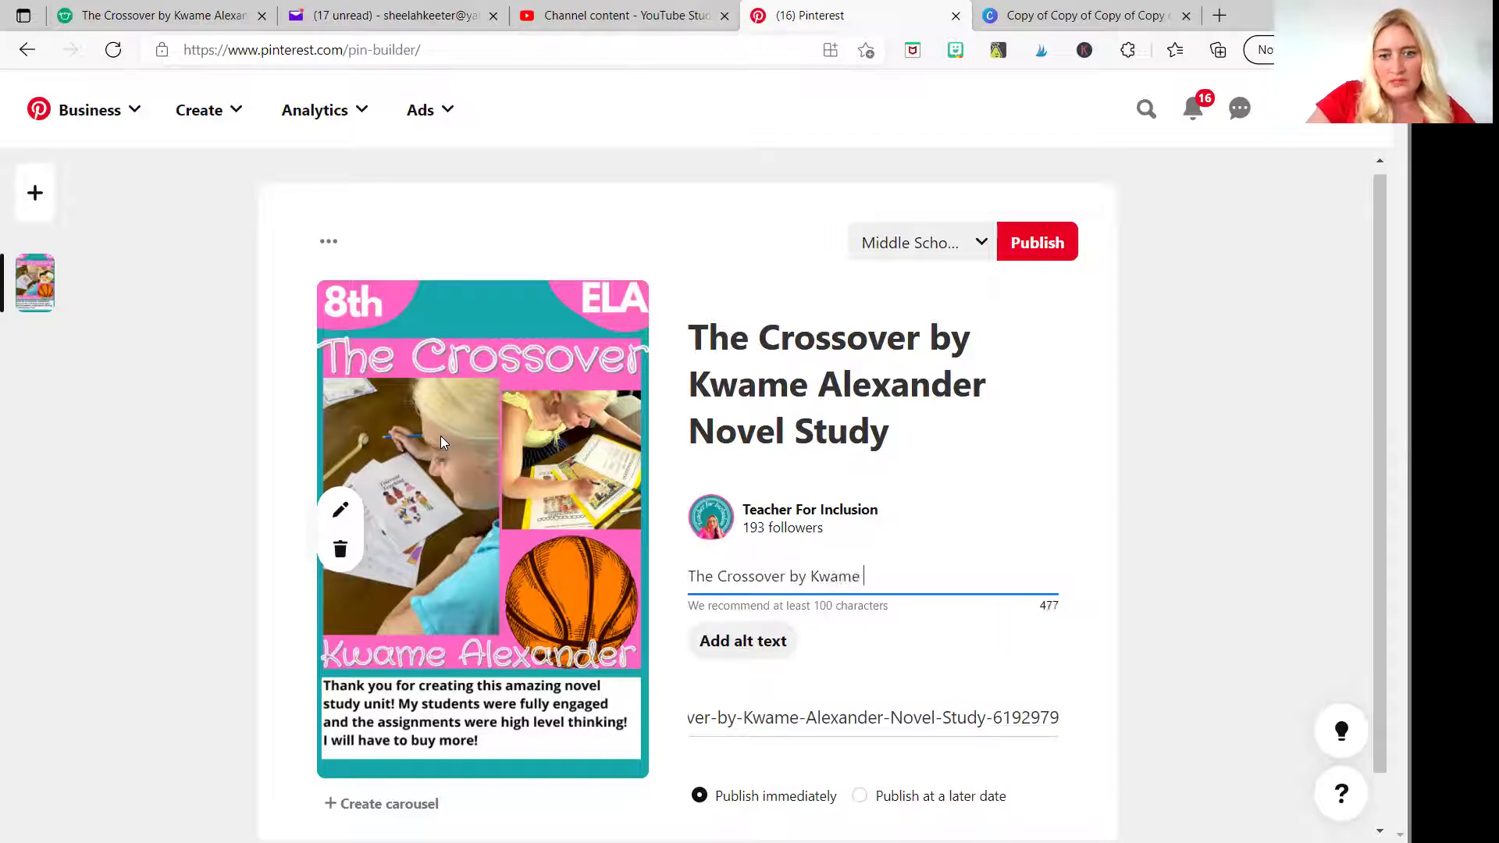
pyautogui.write(' Alexander no')
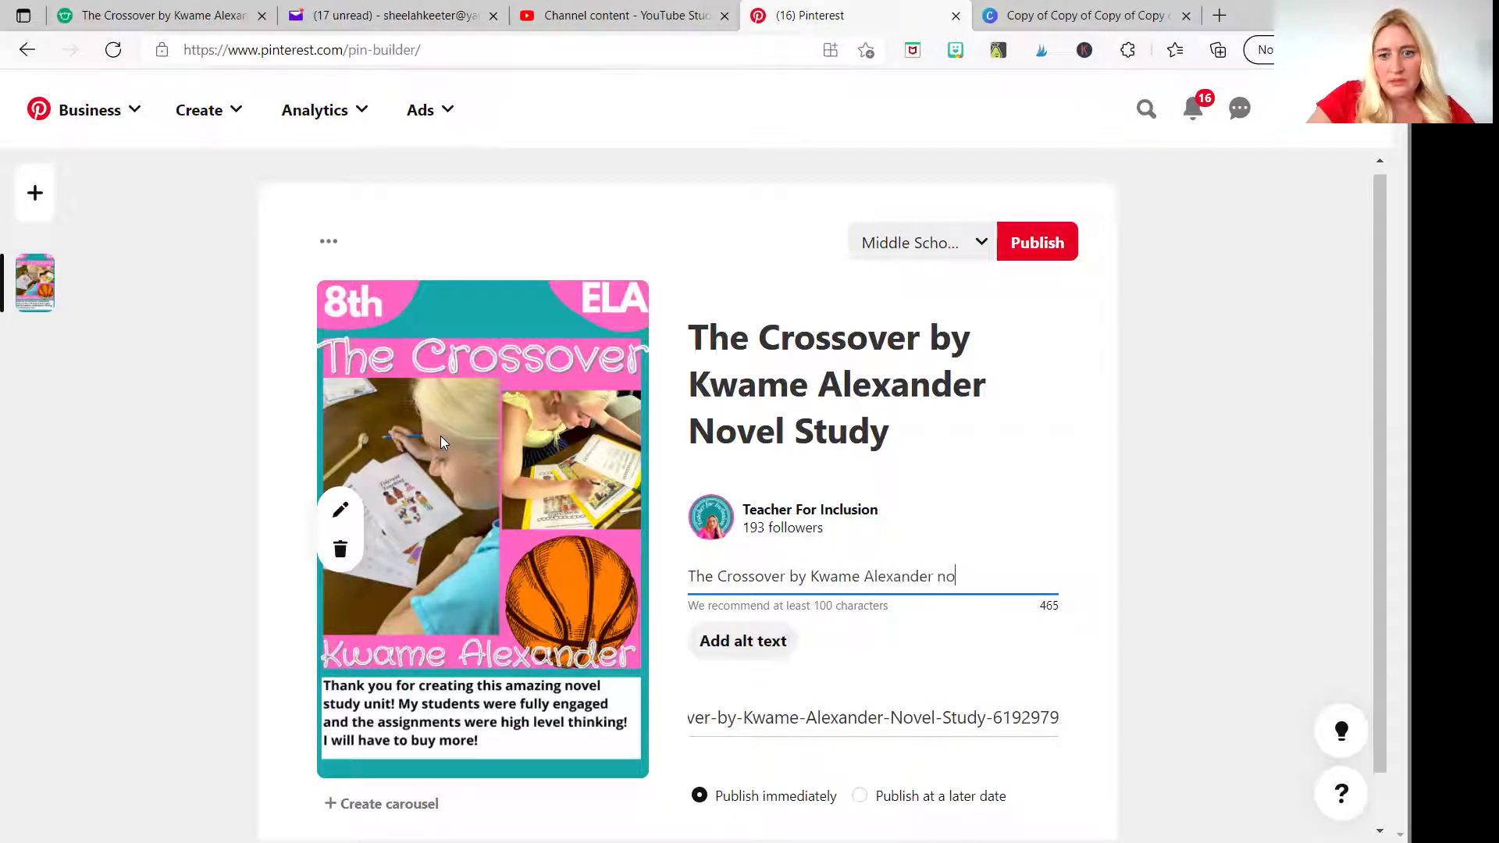
pyautogui.write('vel study i')
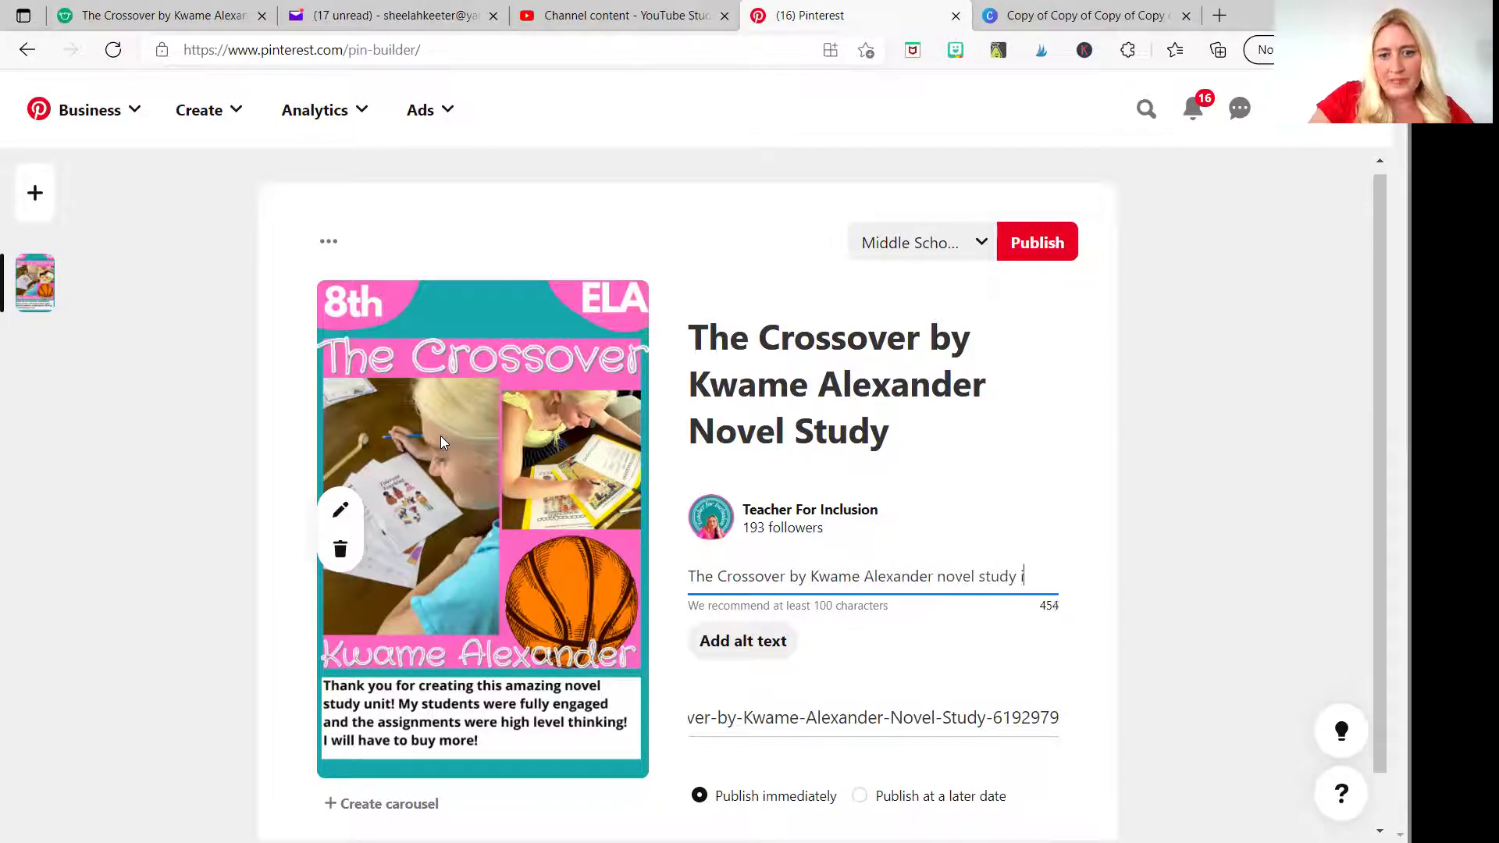
pyautogui.write('s a')
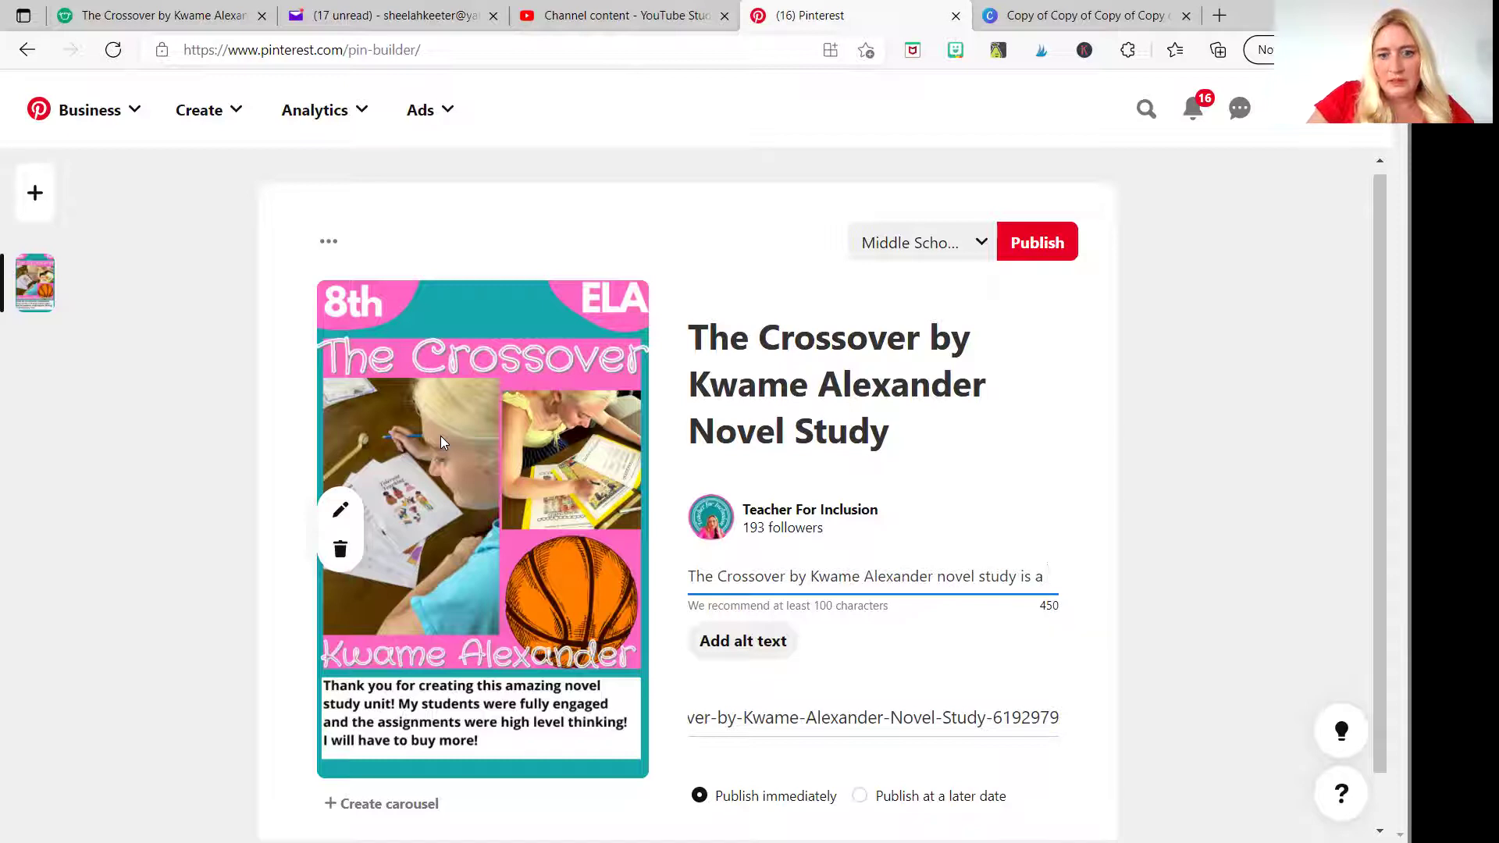
pyautogui.write('fun')
pyautogui.press('BackSpace')
pyautogui.press('BackSpace')
pyautogui.press('BackSpace')
pyautogui.press('BackSpace')
pyautogui.press('BackSpace')
pyautogui.press('BackSpace')
pyautogui.press('BackSpace')
pyautogui.press('BackSpace')
pyautogui.press('BackSpace')
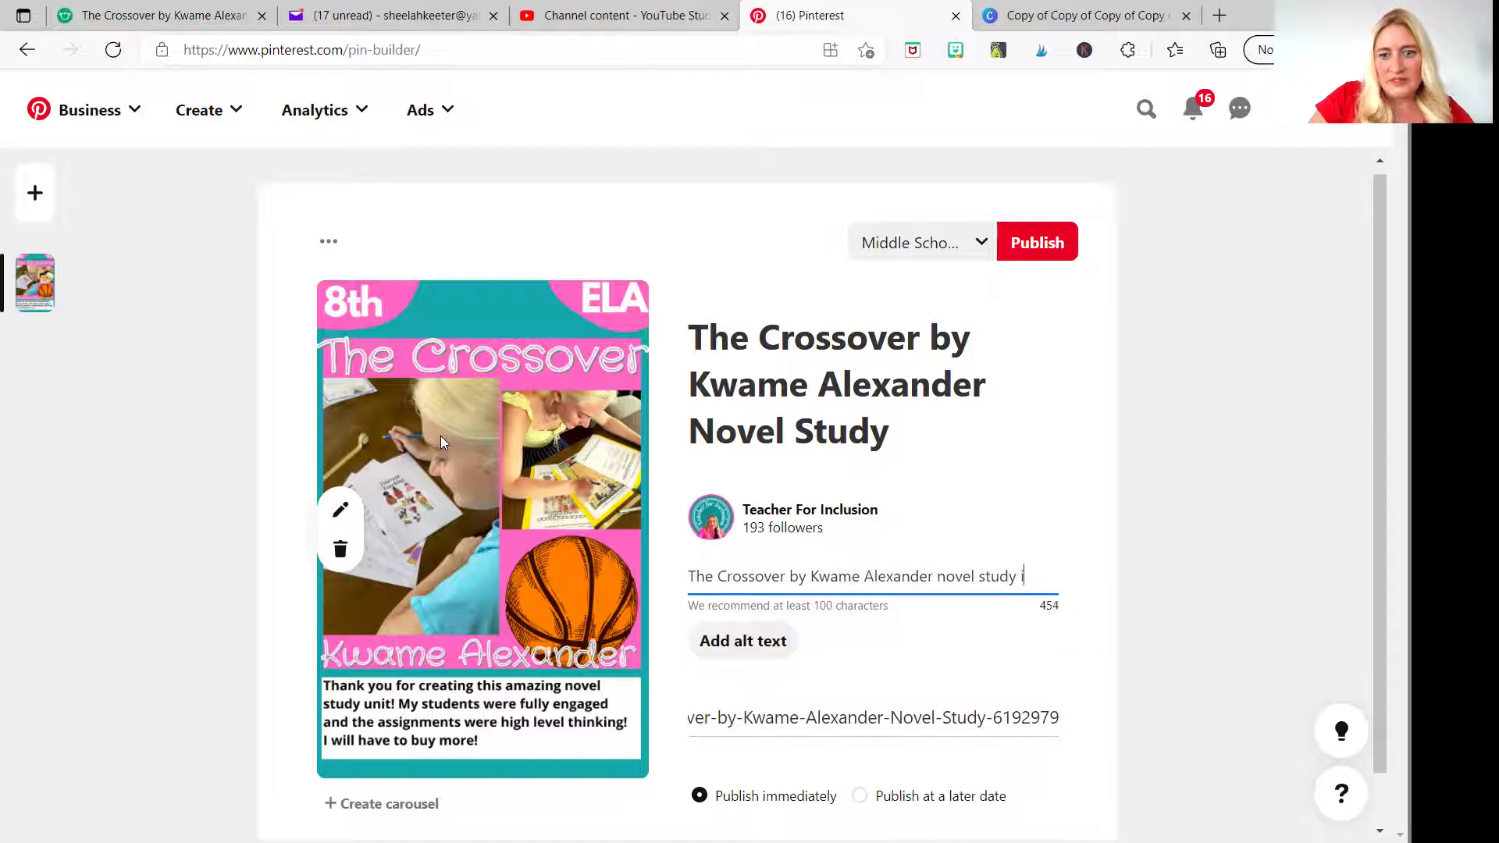
pyautogui.write('your')
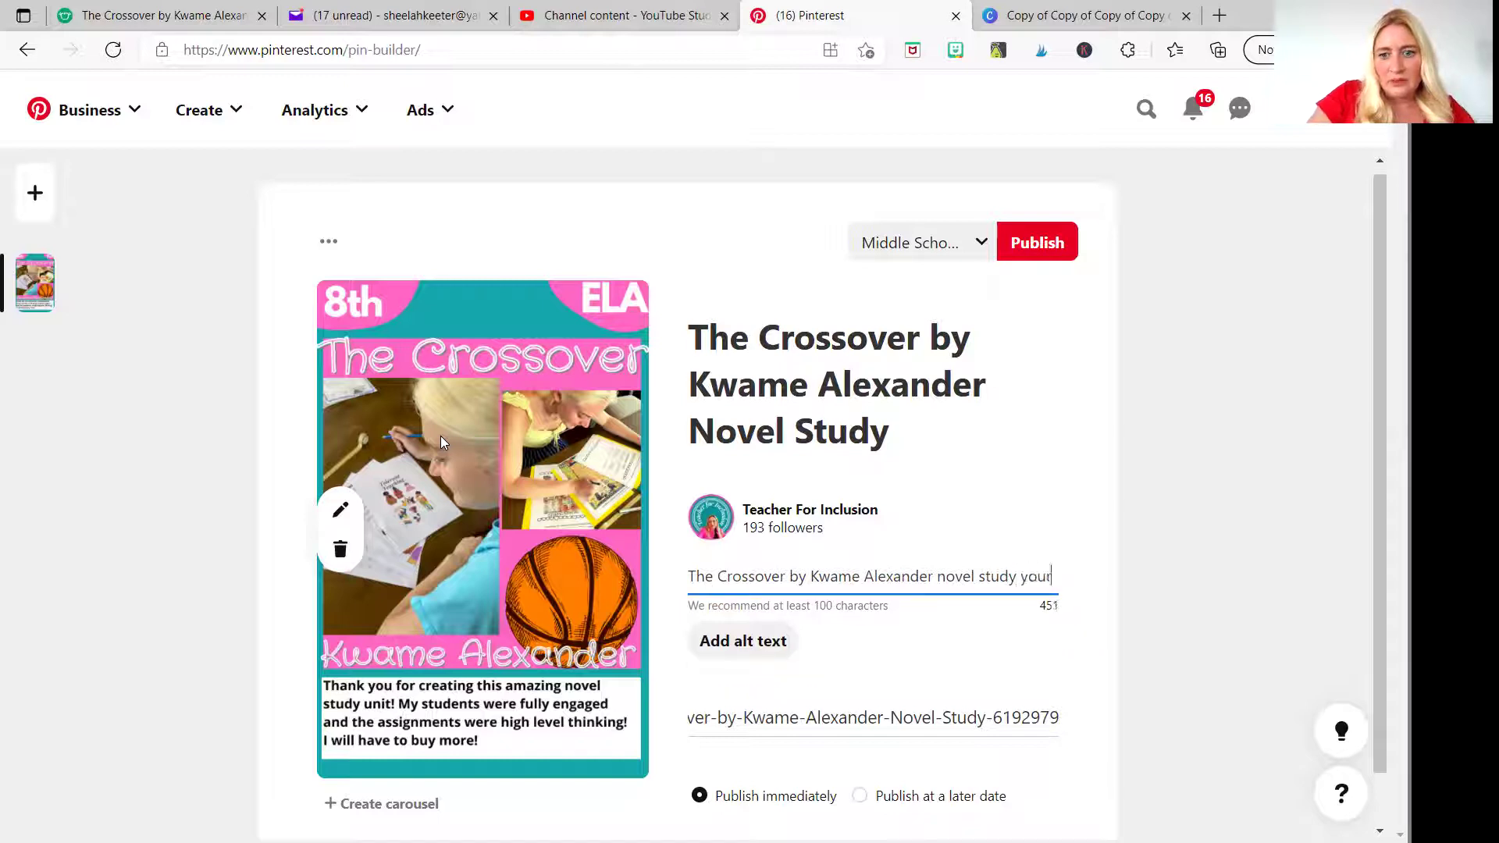
pyautogui.write(' students will ')
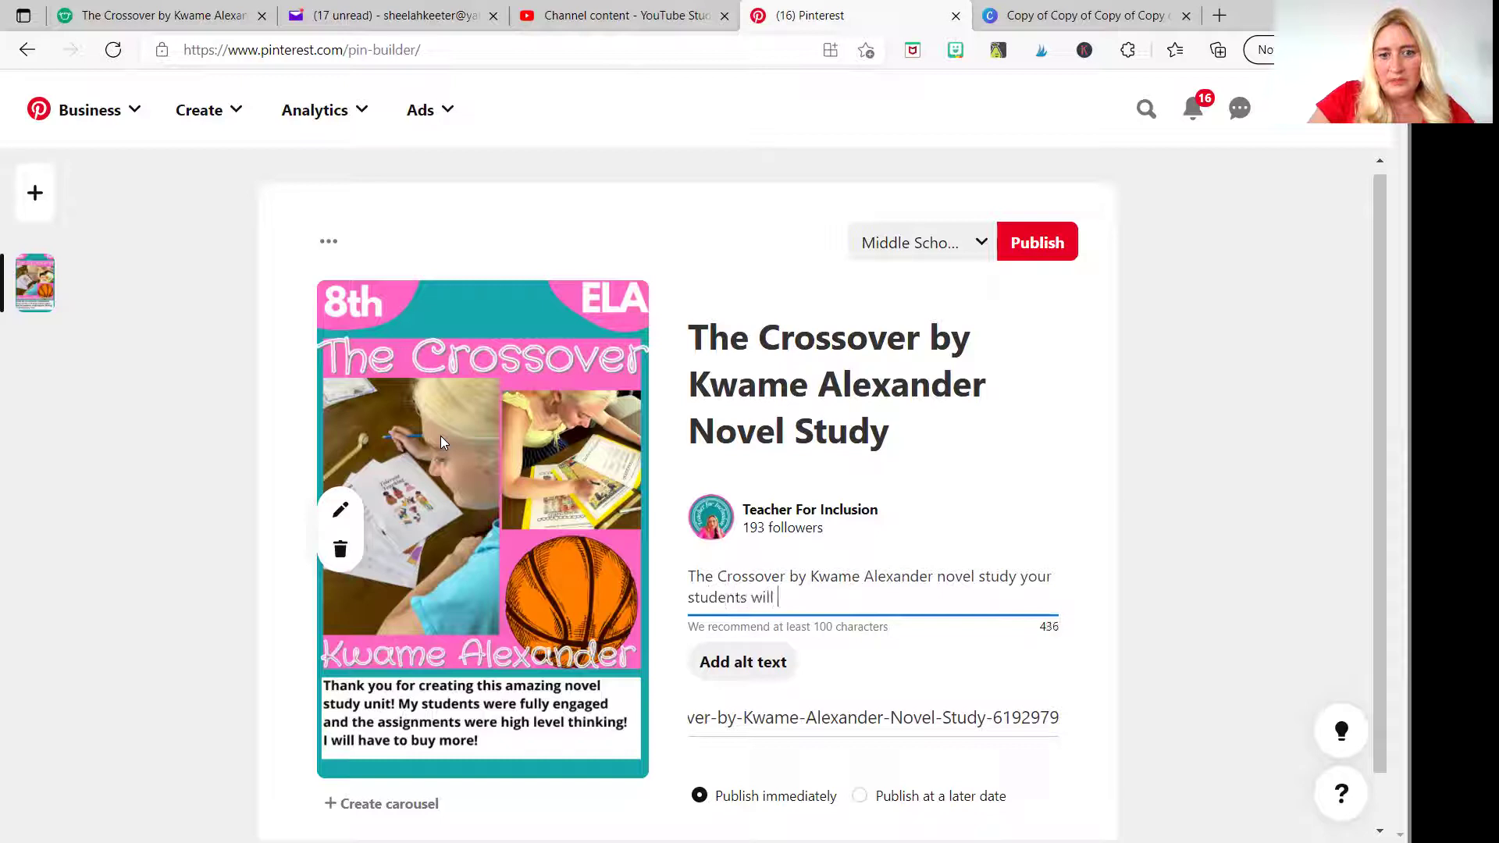
pyautogui.write('enjoy the rigor ')
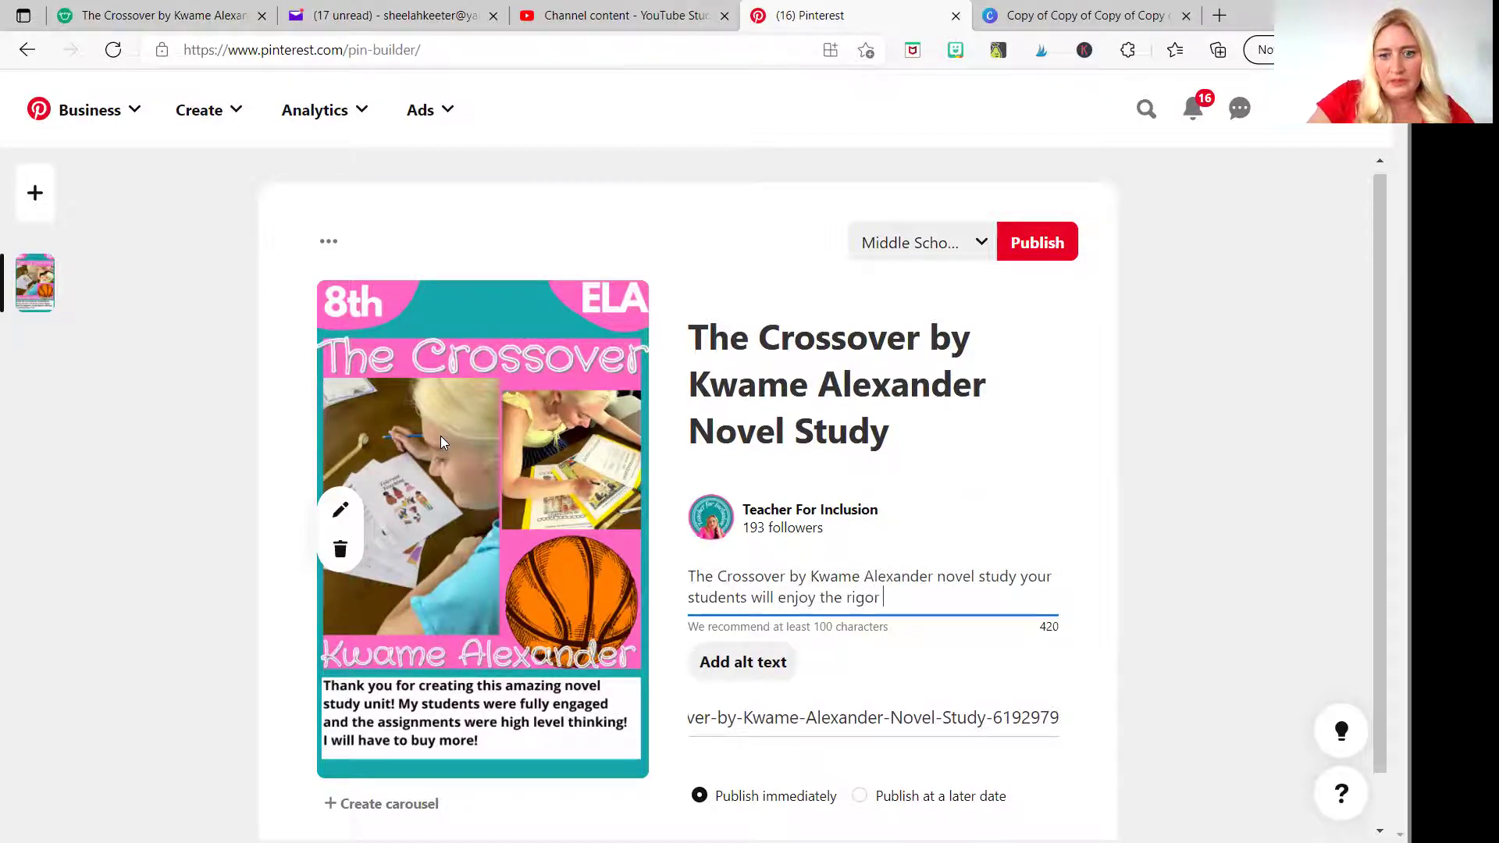
pyautogui.write('and creativity ')
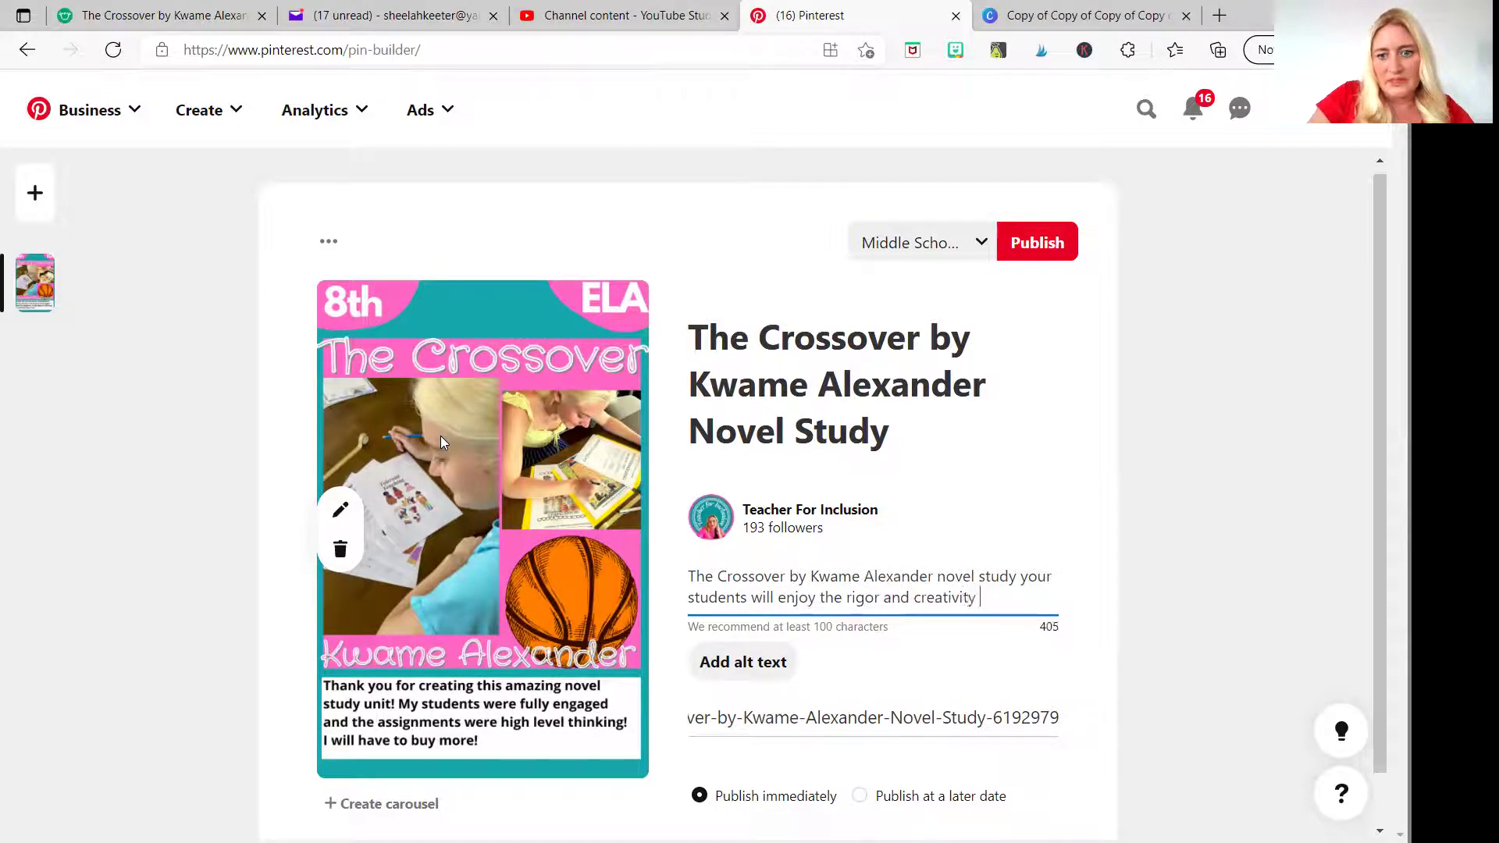
pyautogui.write('of this lesson')
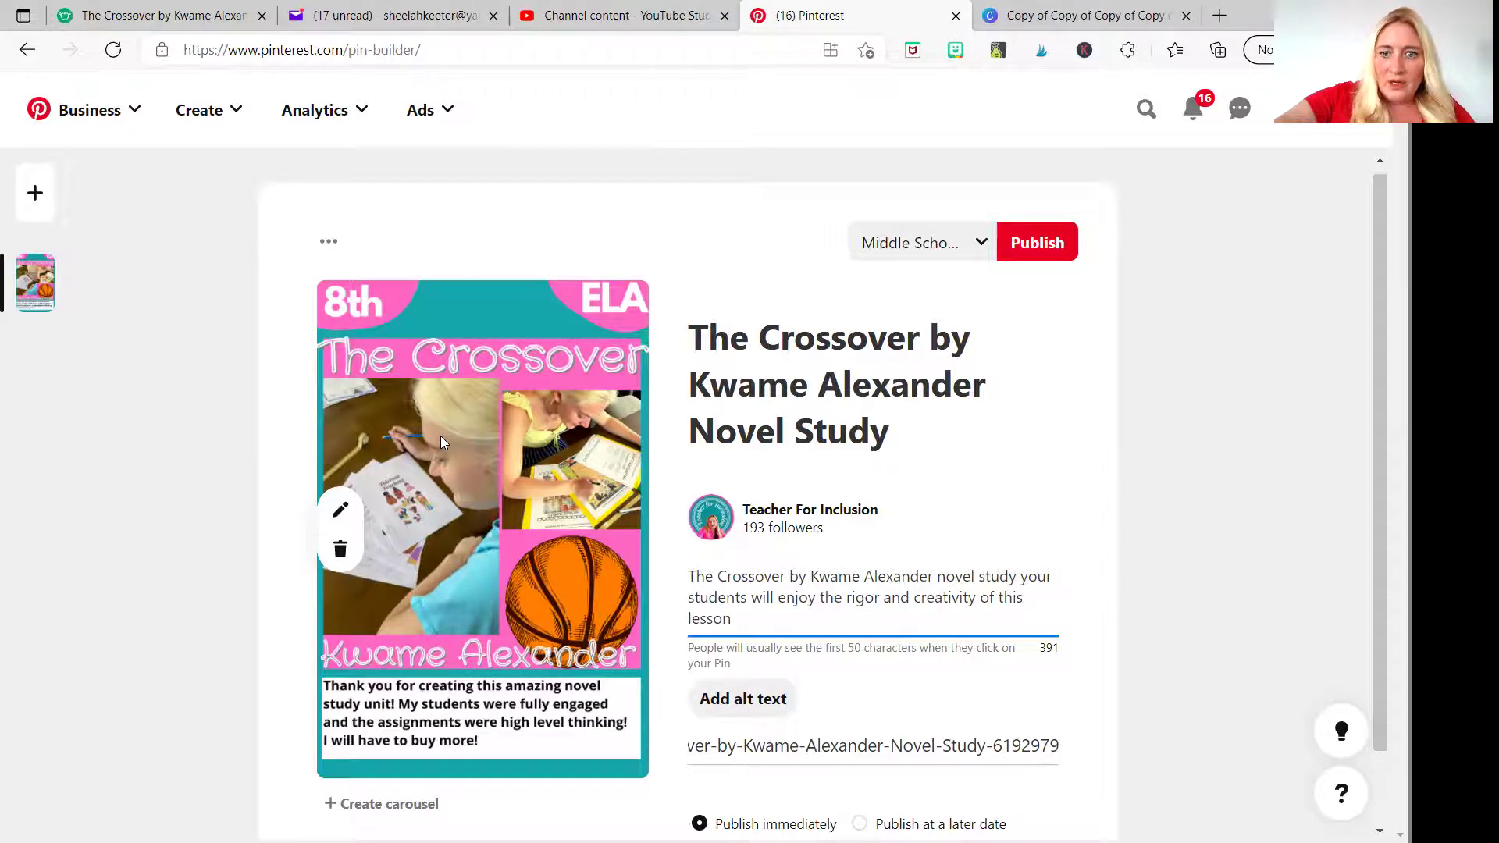
pyautogui.press('Return')
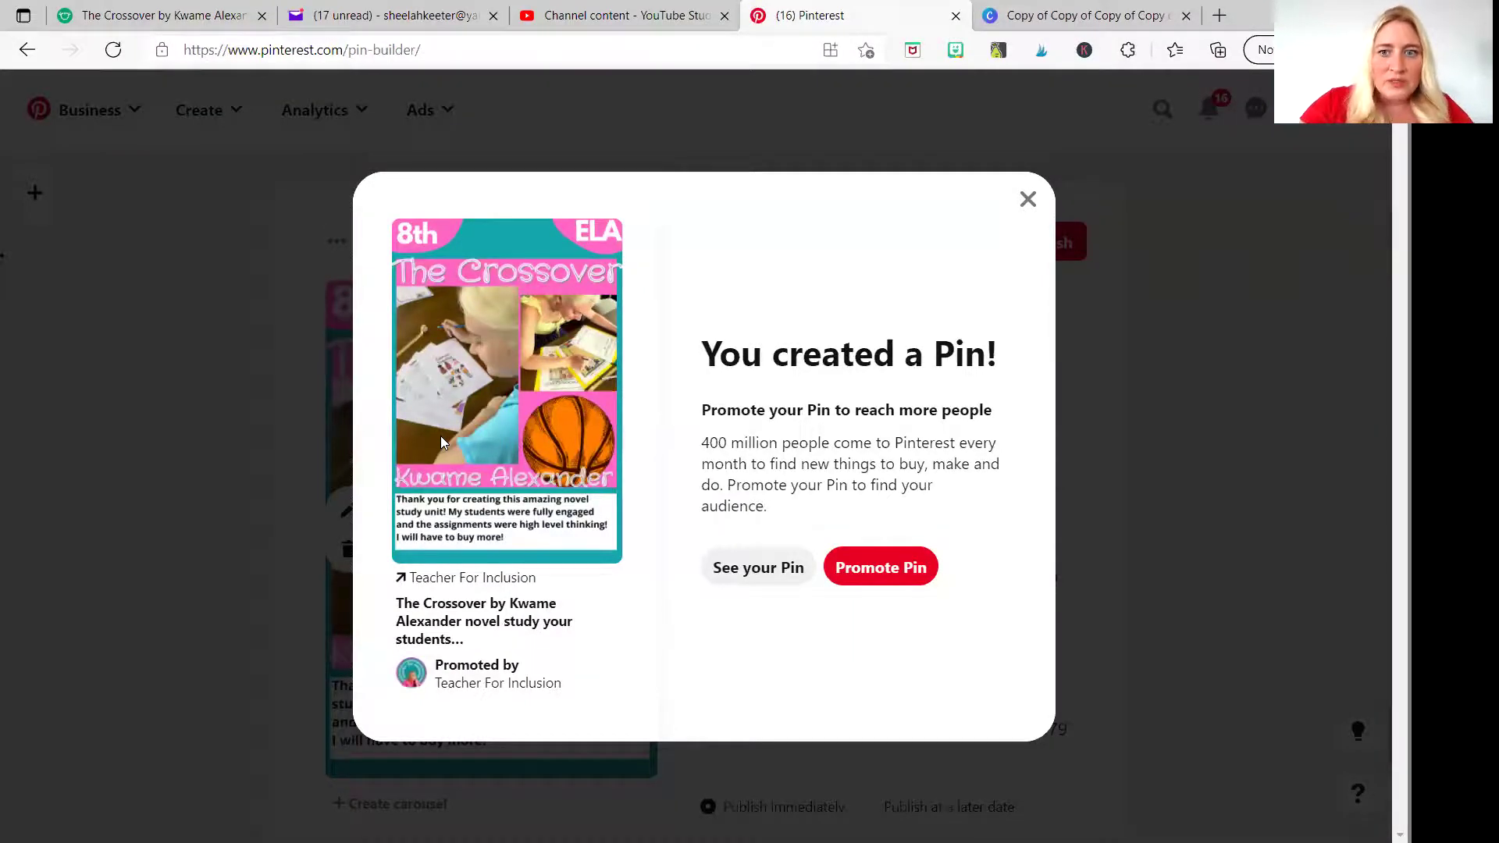
# - Dismiss the 'You created a Pin!' confirmation and begin searching 'the crossover by kwame alexander'
pyautogui.click(441, 437)
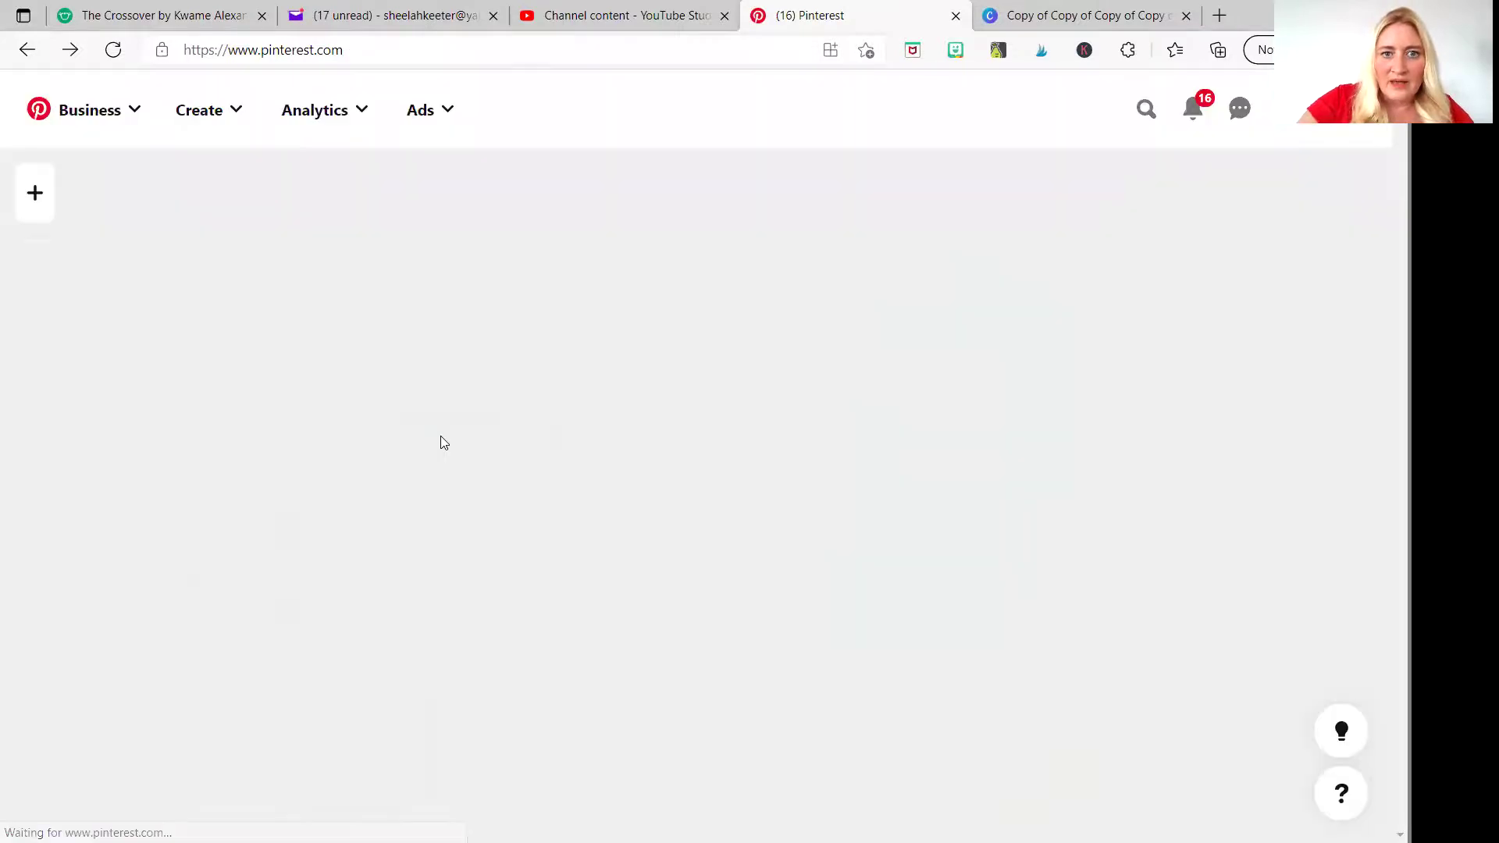
pyautogui.press('/')
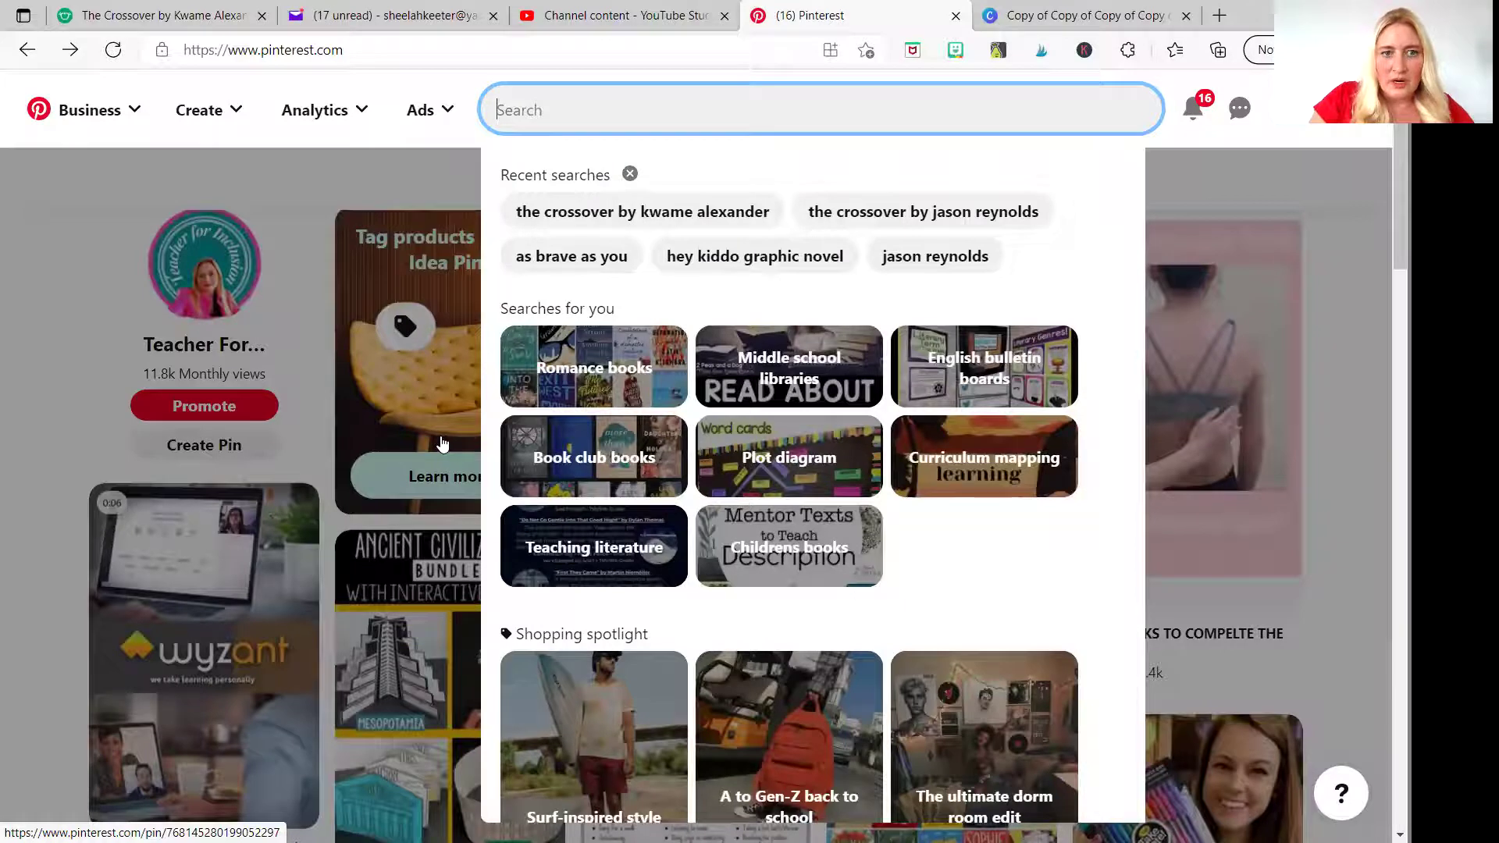
pyautogui.write('the crossover by kwame ale')
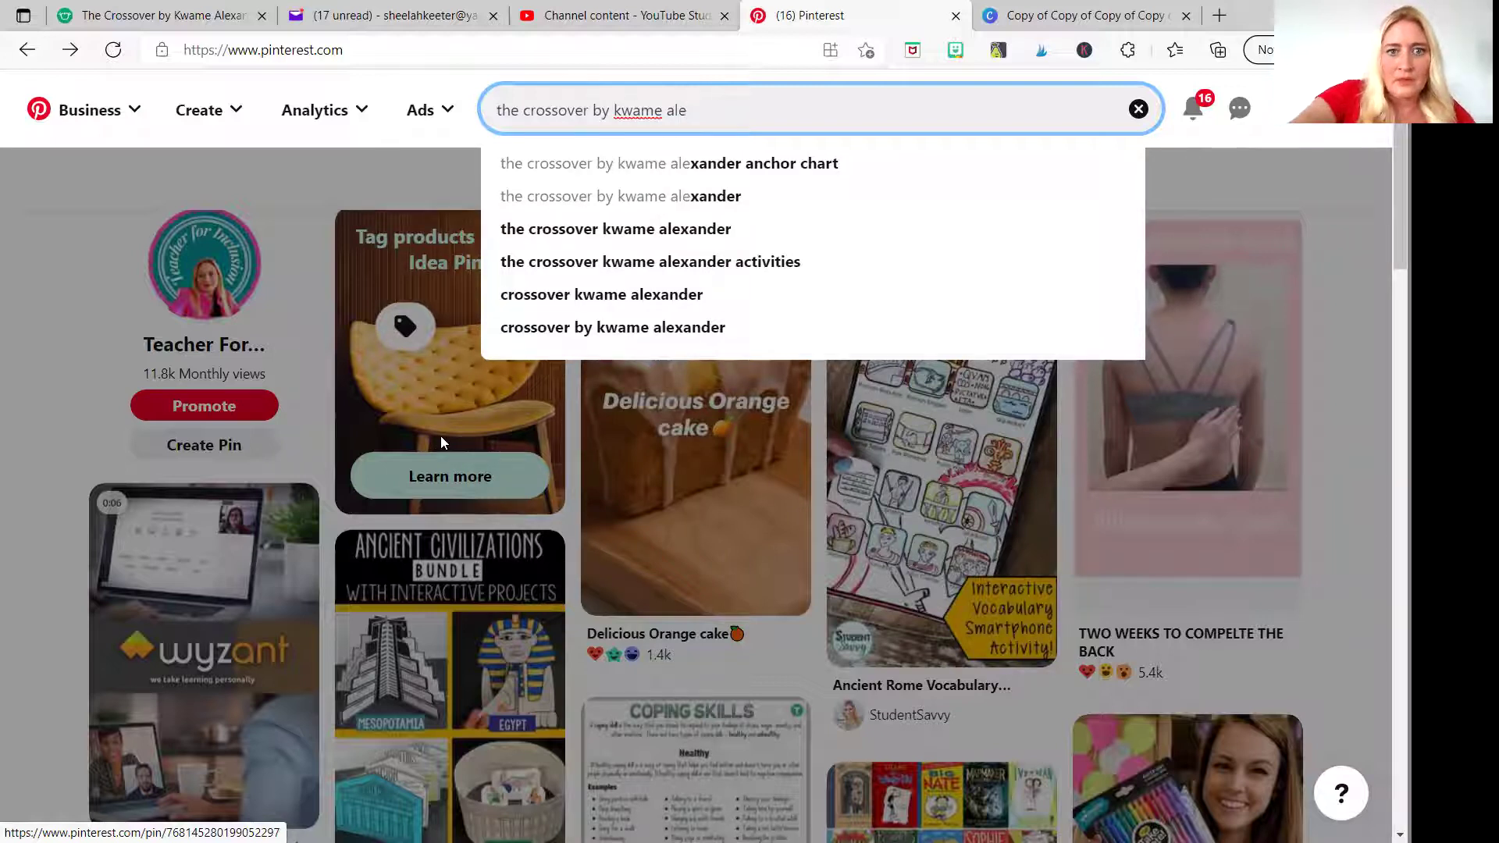
# - Run the 'the crossover by kwame alexander' search, browse results, and open The Crossover BorrowBox pin
pyautogui.write('xander')
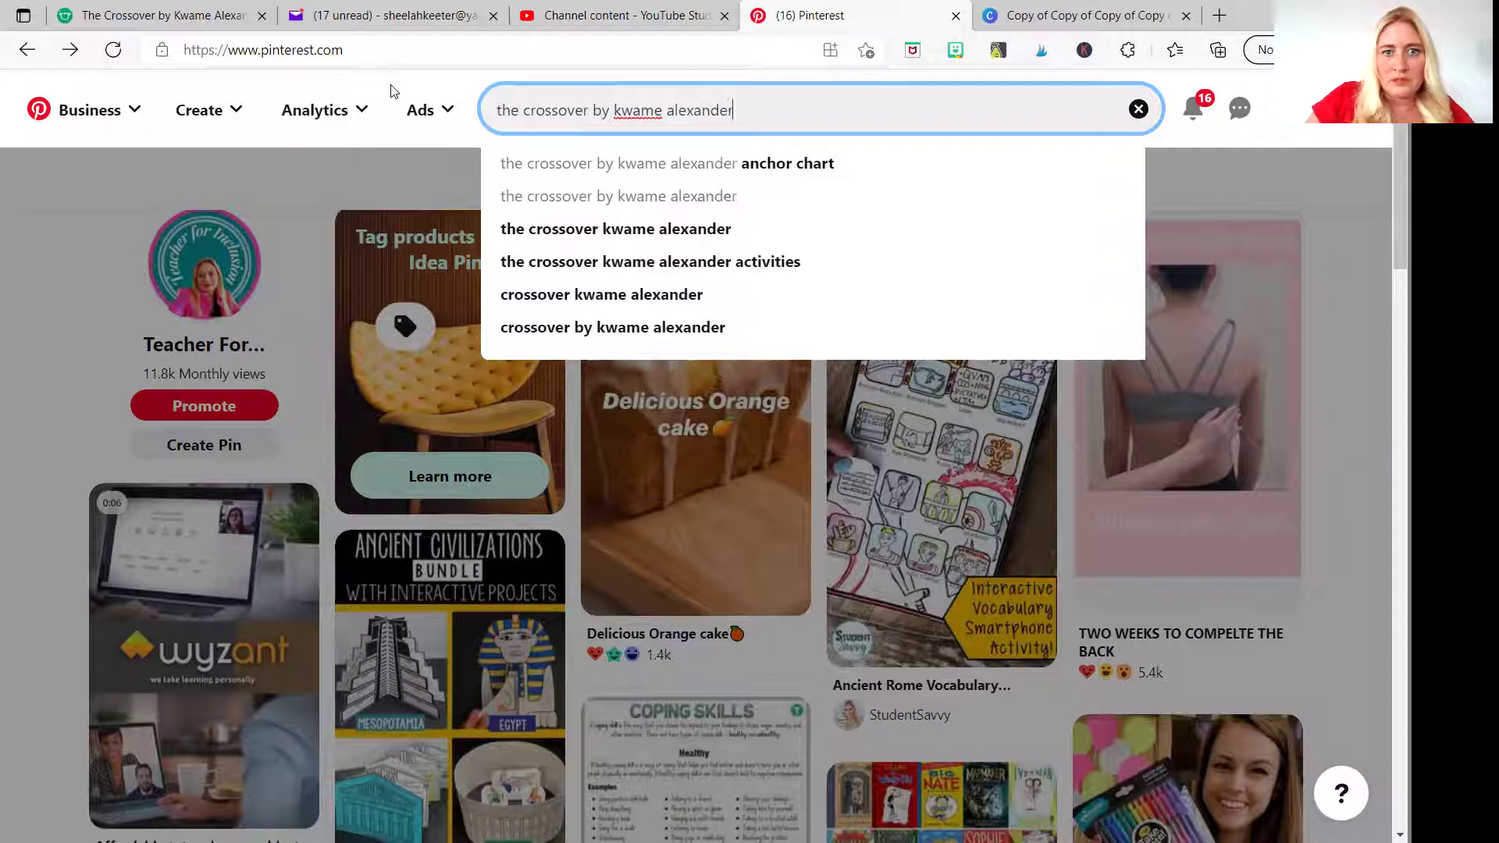
pyautogui.press('Return')
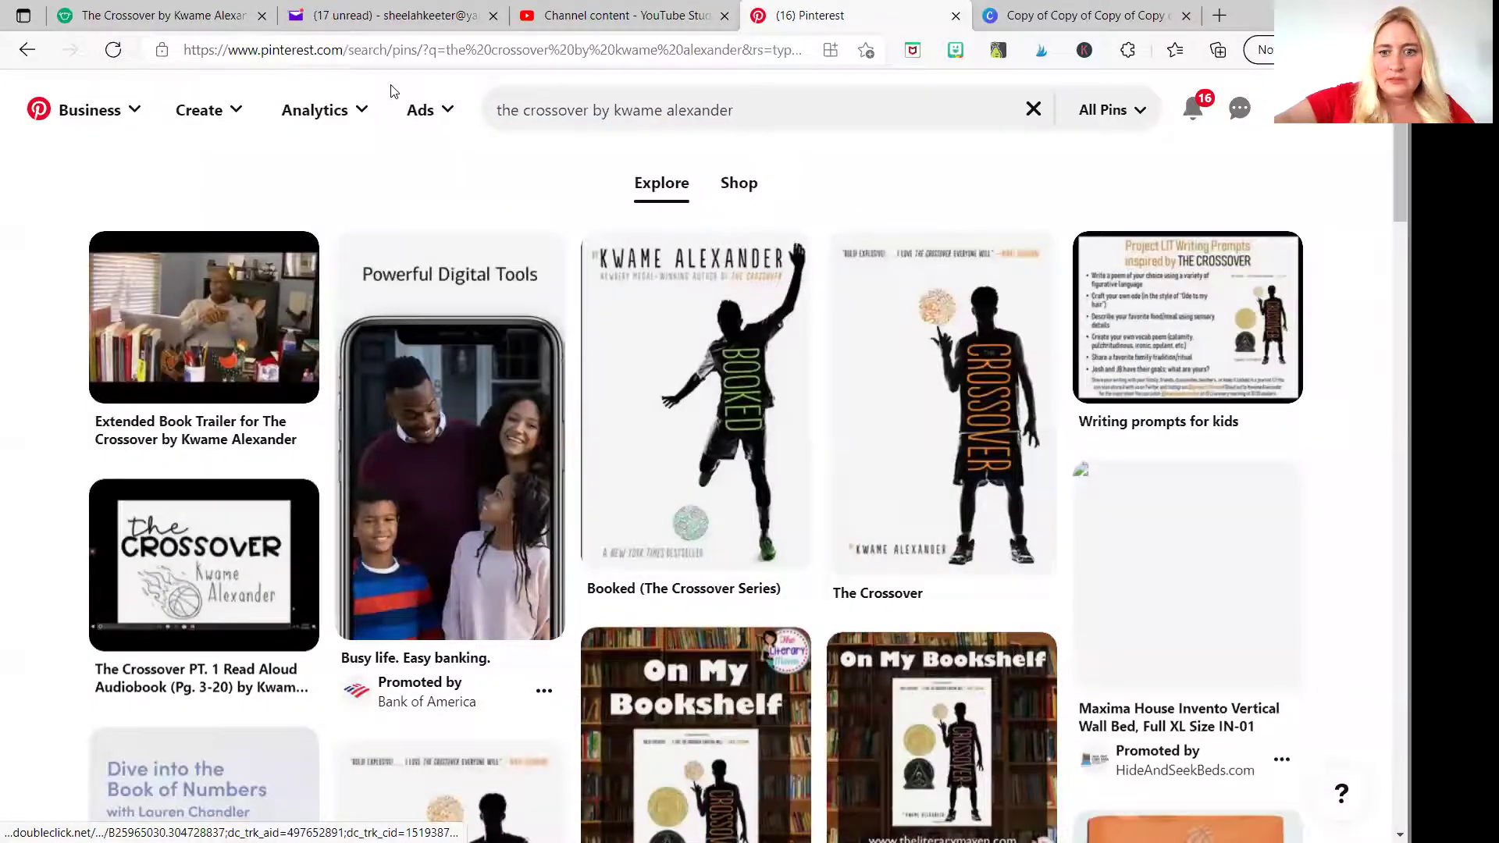
pyautogui.scroll(-8, 390, 91)
pyautogui.scroll(-3, 390, 92)
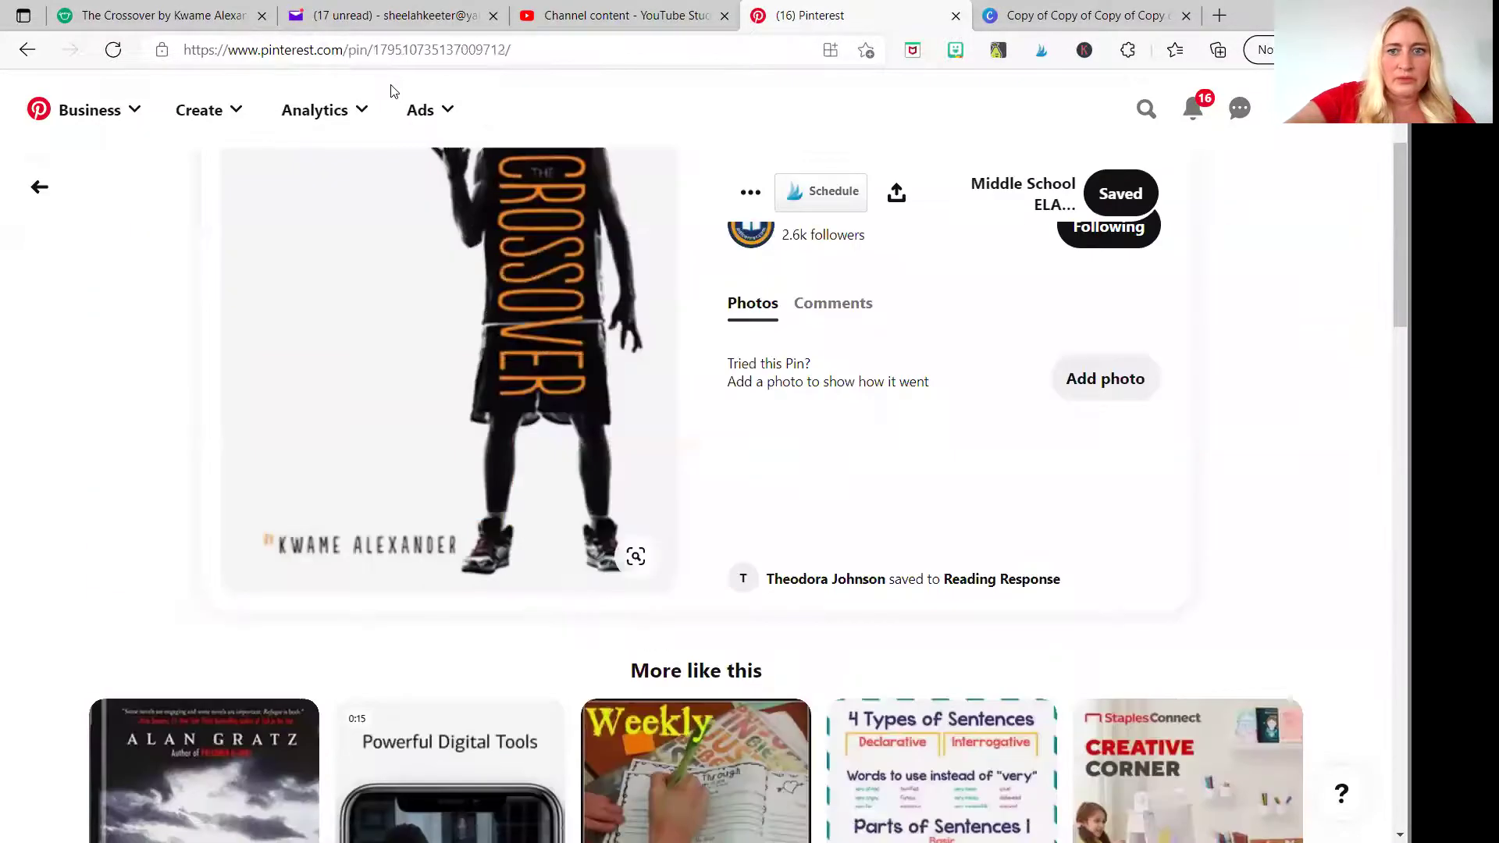
pyautogui.scroll(3, 391, 91)
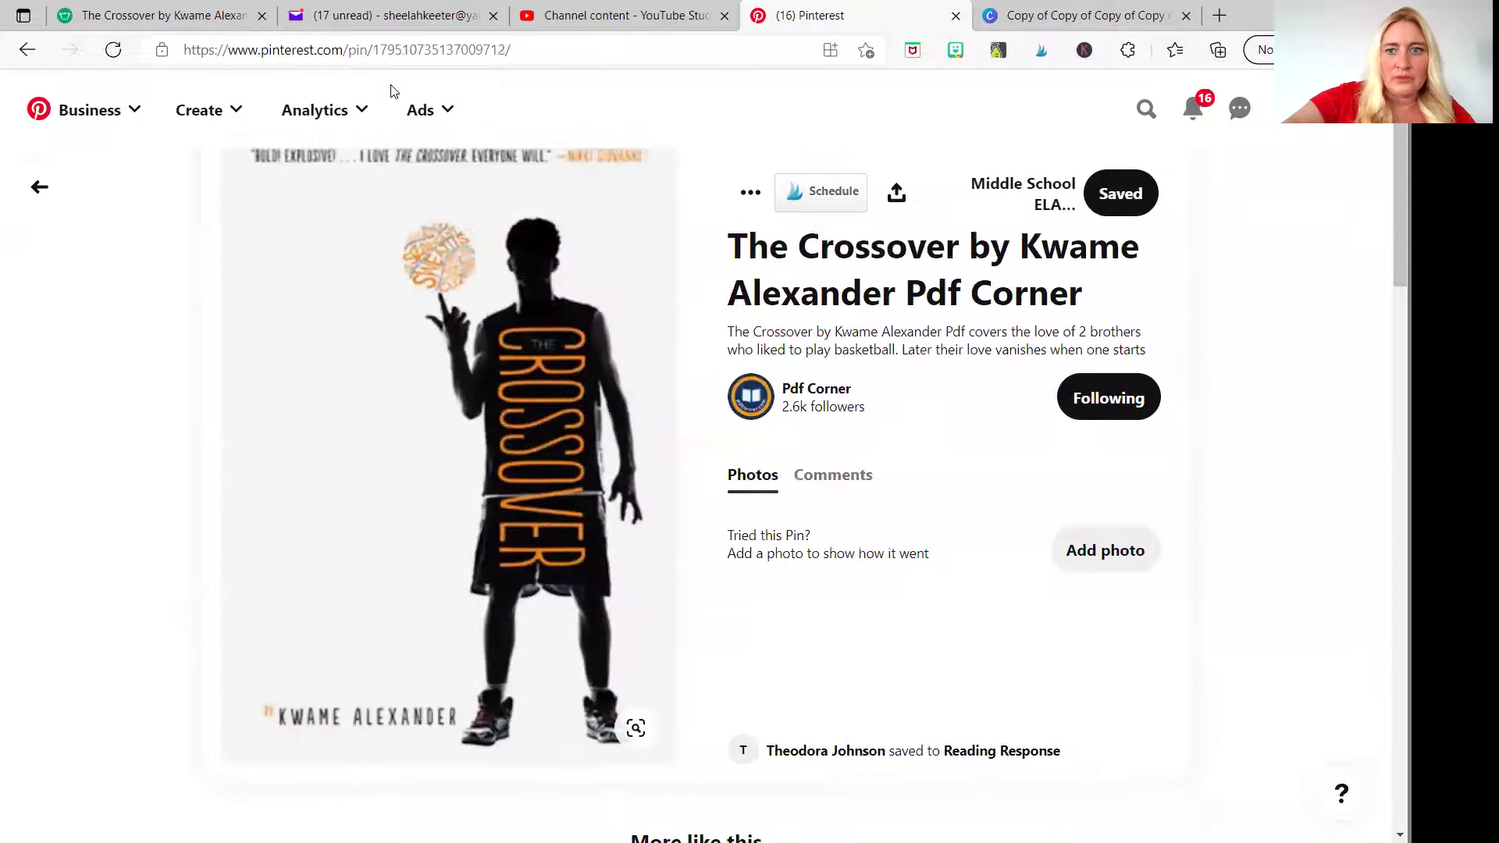
pyautogui.hotkey('alt', 'Left')
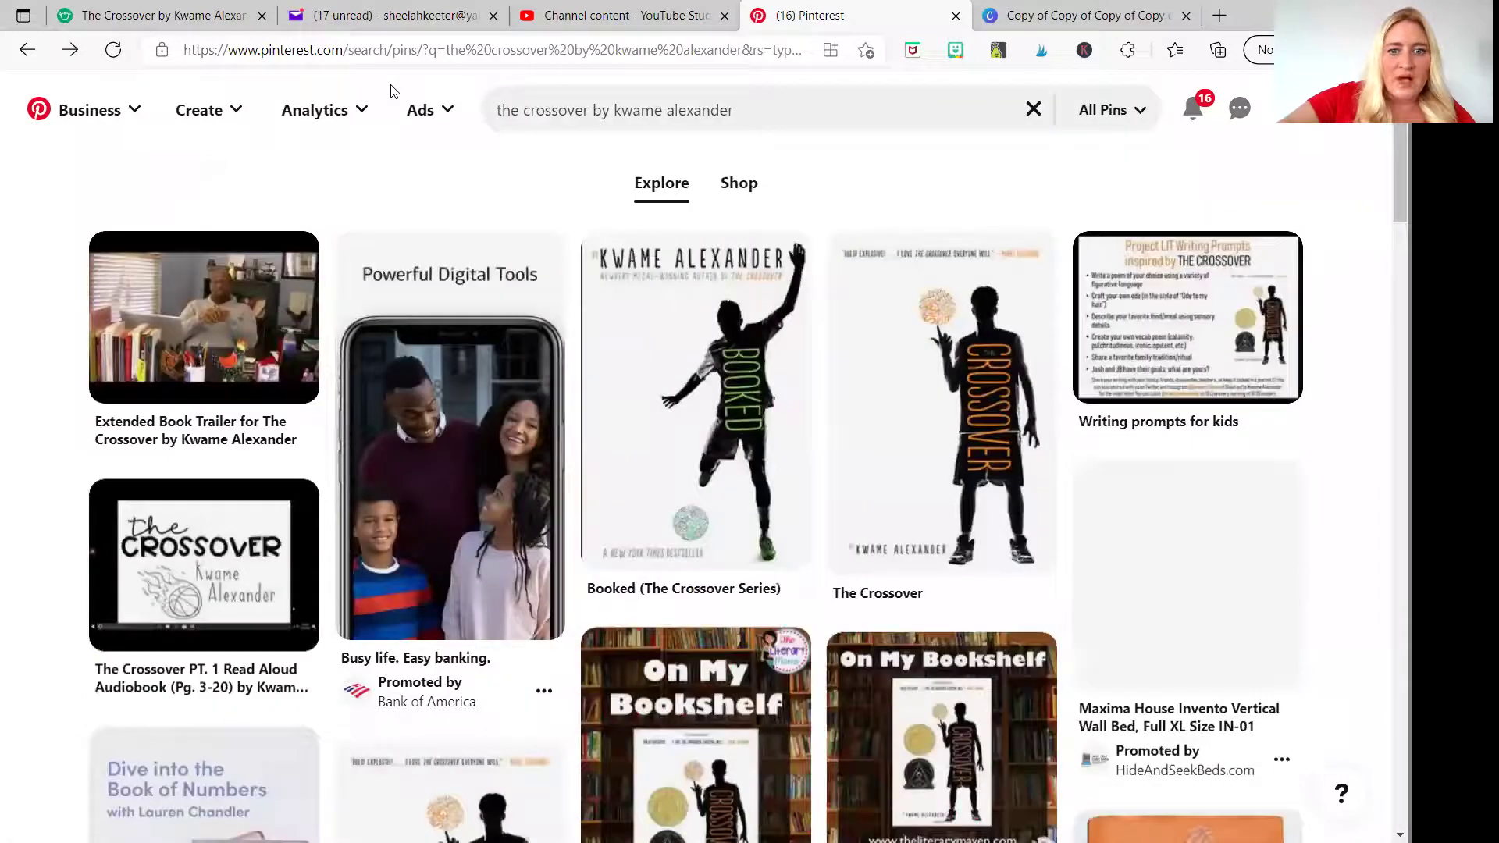
pyautogui.scroll(-15, 393, 91)
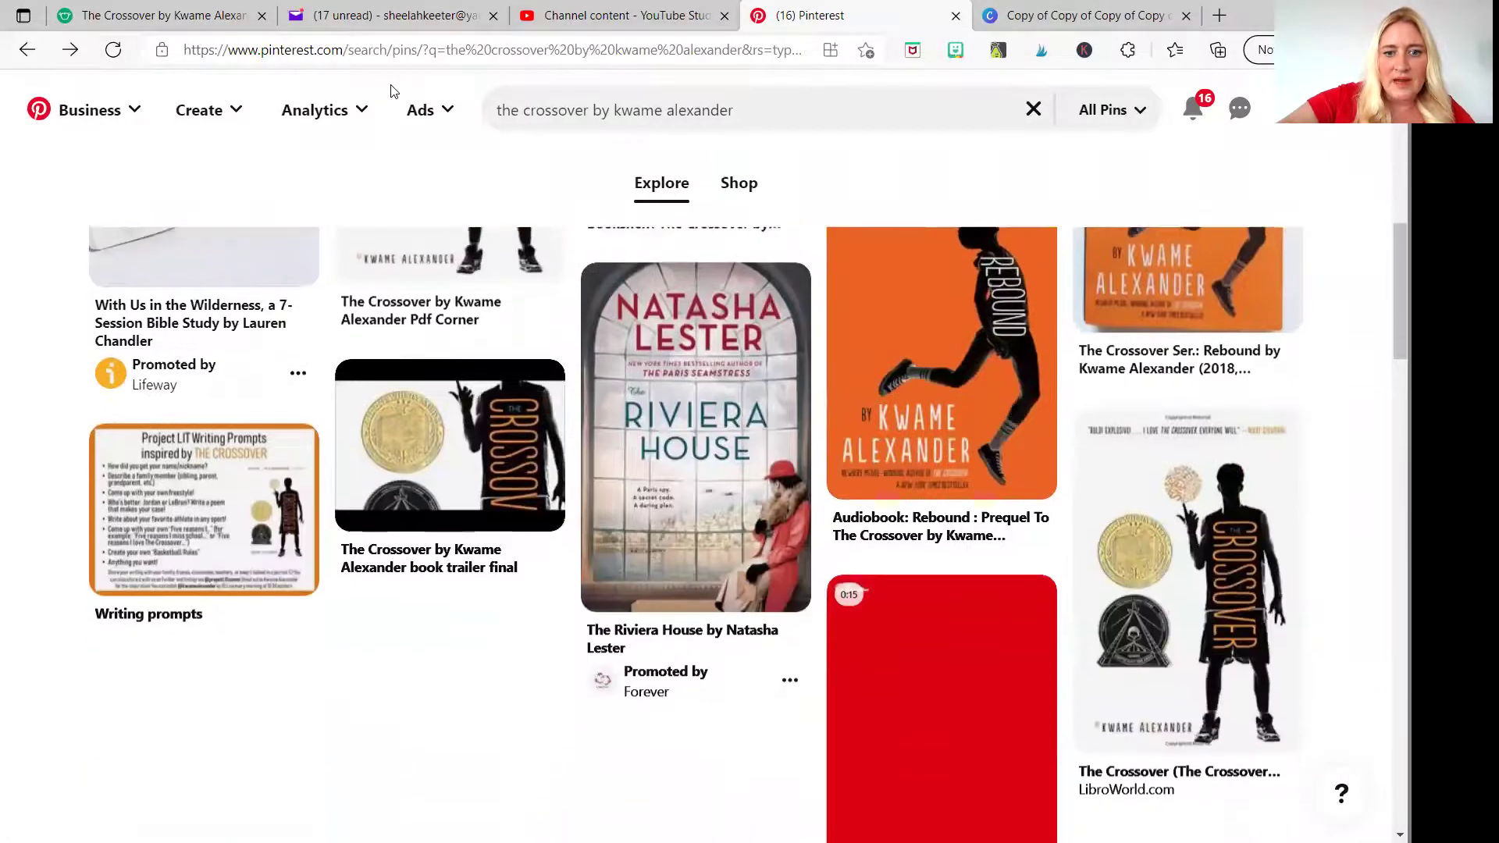
pyautogui.scroll(-6, 392, 92)
pyautogui.scroll(3, 393, 91)
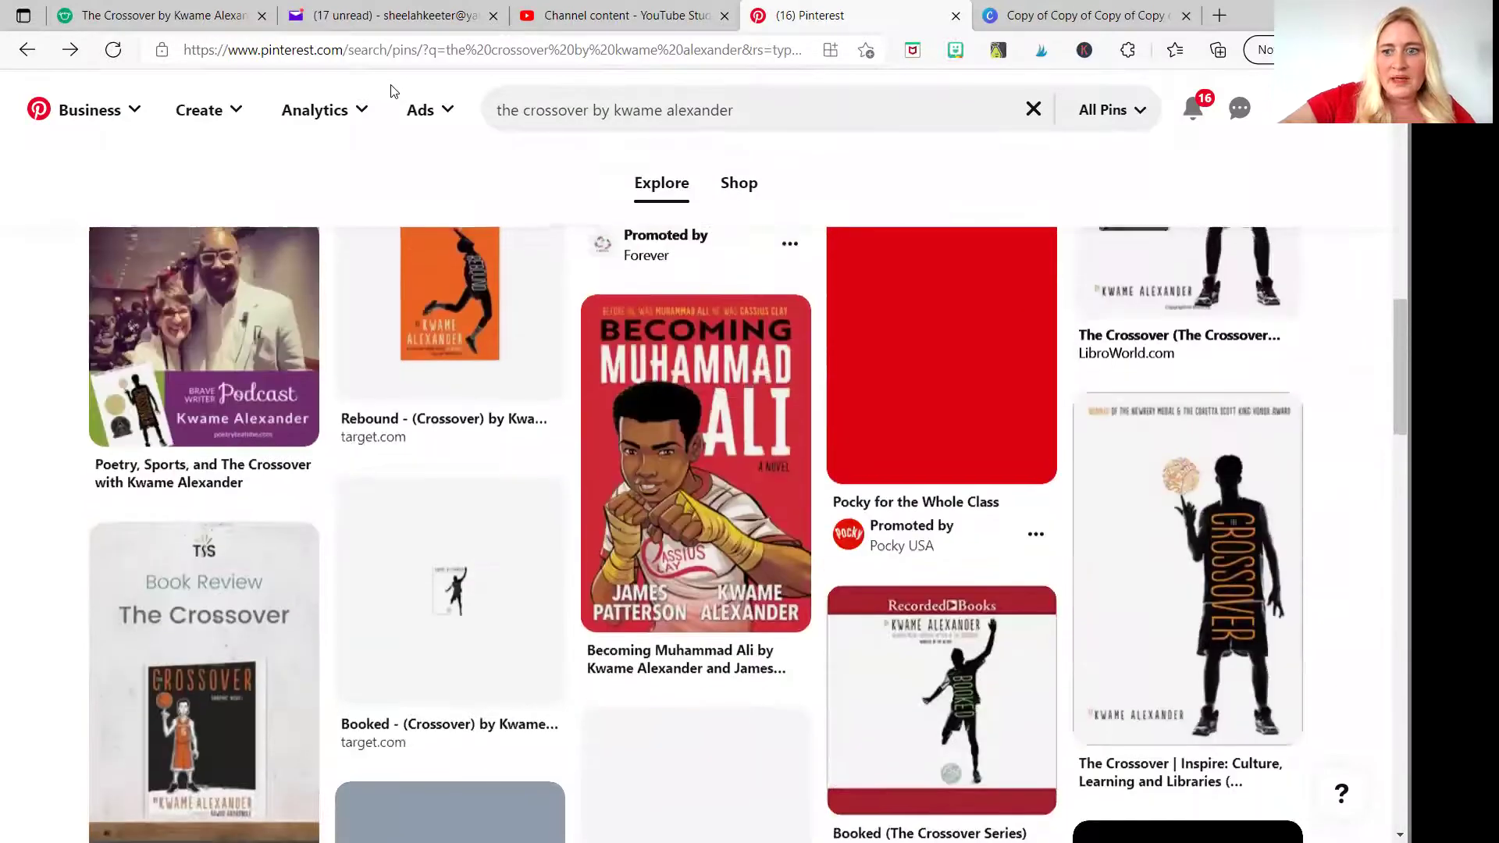
pyautogui.hotkey('alt', 'Right')
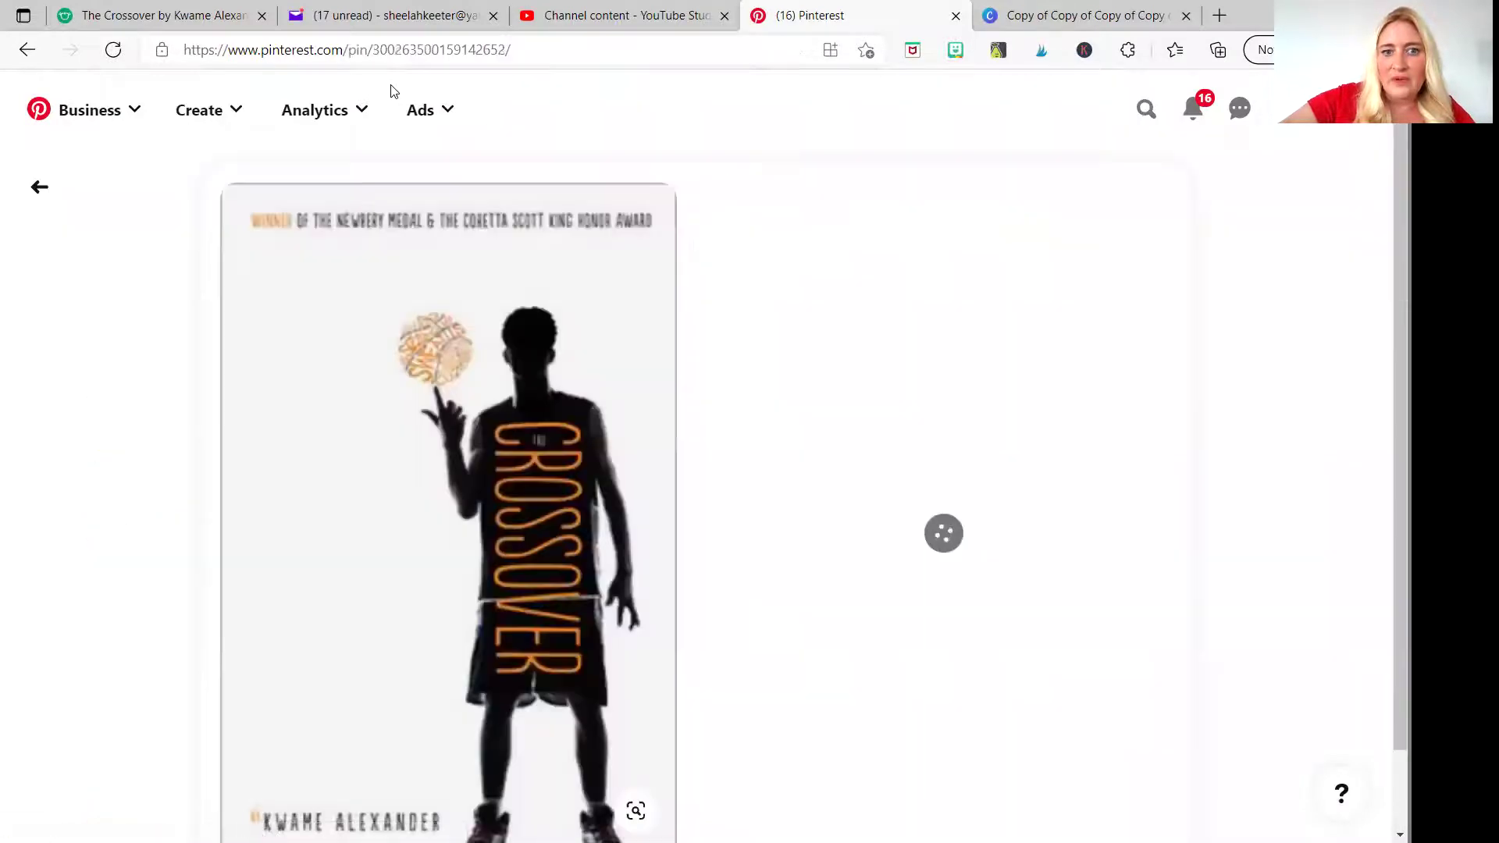